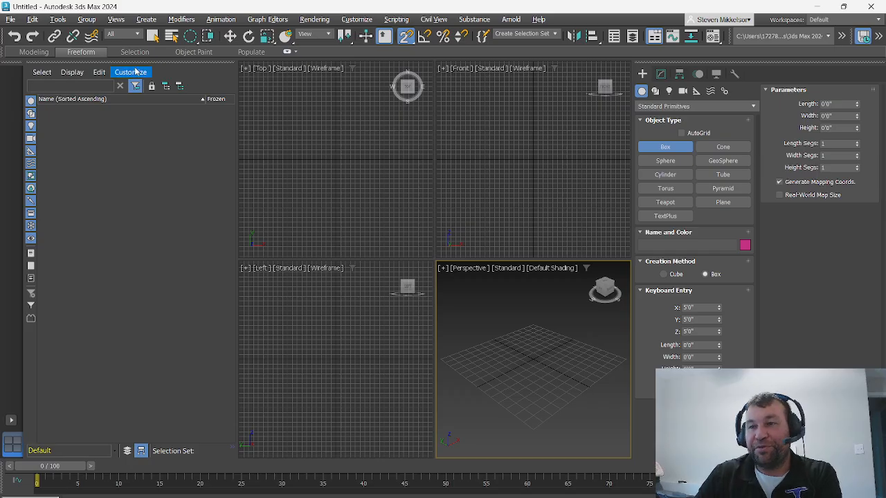
Leave box creation and maximize the Perspective viewport
click(154, 36)
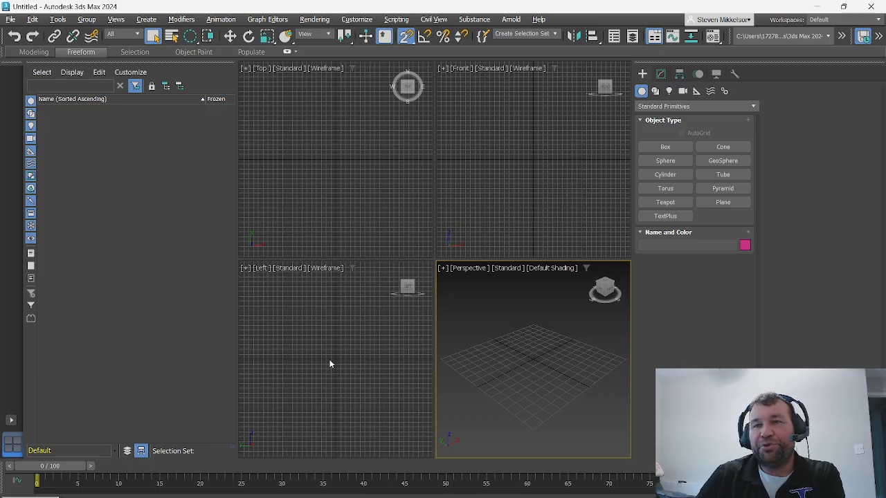
click(339, 212)
click(531, 203)
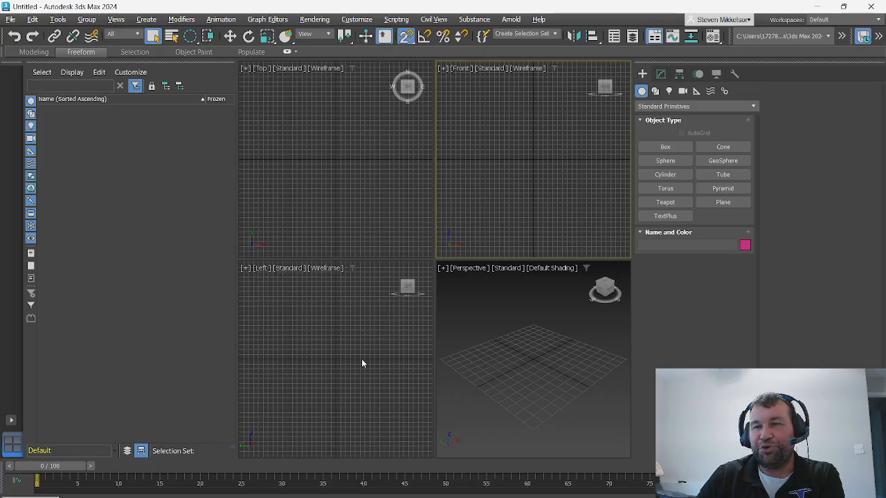
click(535, 324)
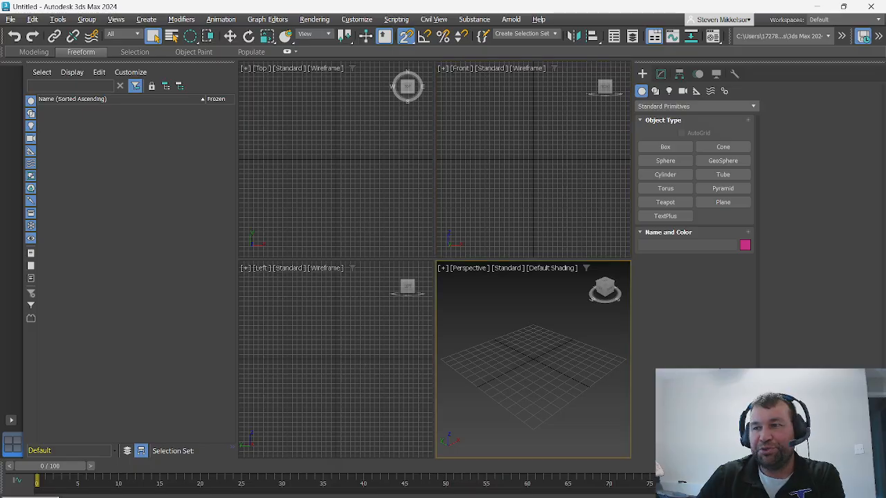
key(alt+w)
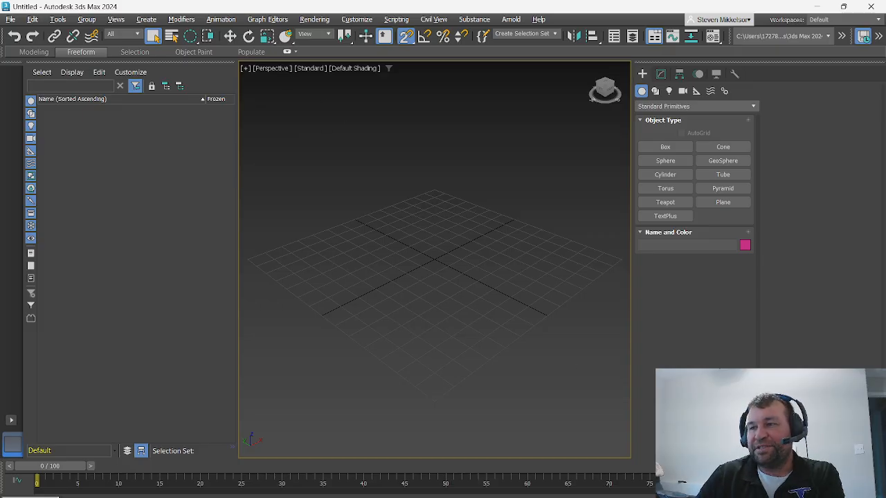
key(alt+w)
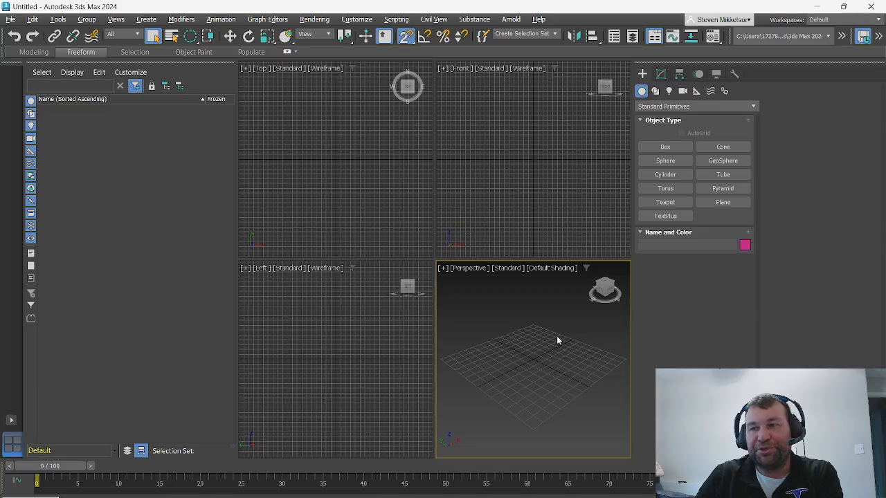
key(alt+w)
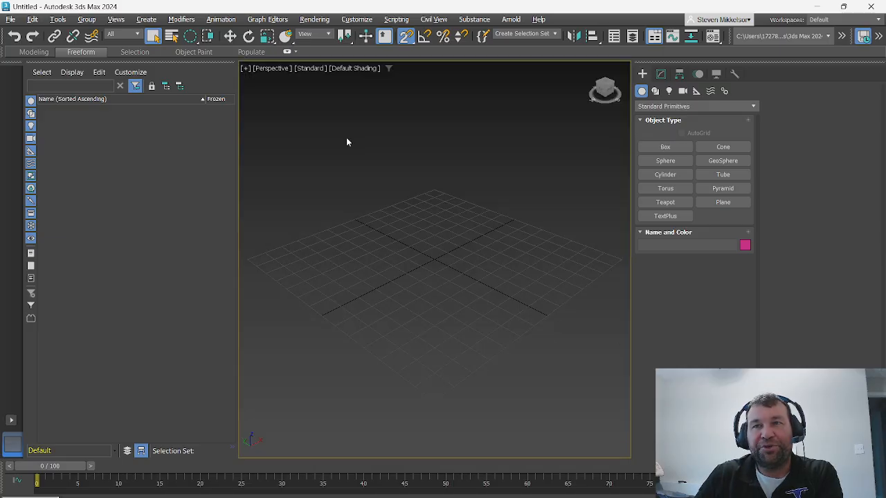
Draw a box about 3'4" long, 3'4" wide and 2'6" high on the Perspective grid
click(664, 147)
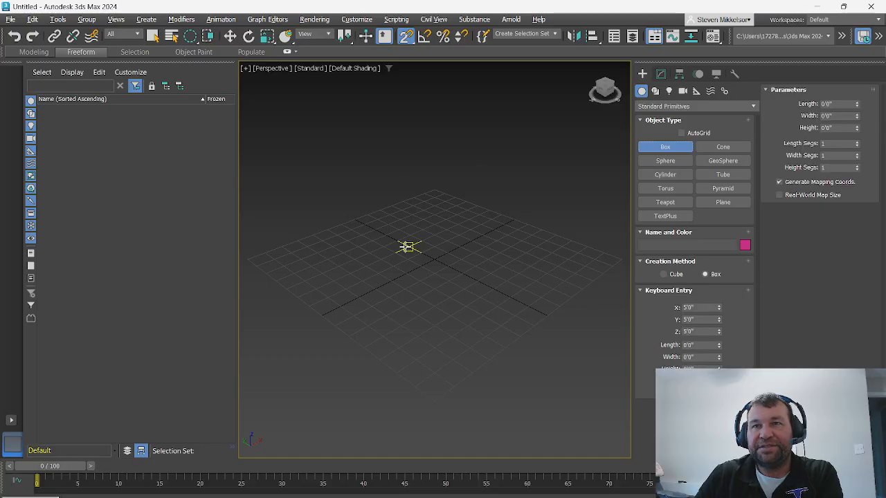
drag(396, 241, 392, 292)
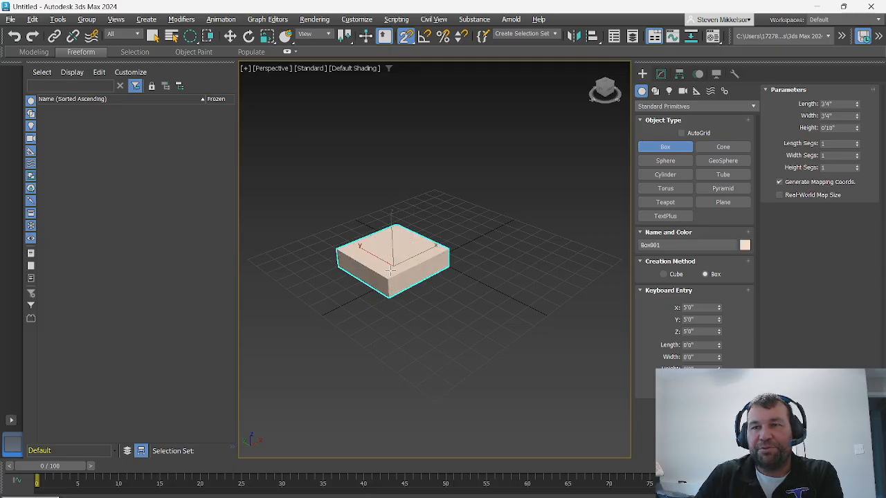
click(396, 244)
click(397, 237)
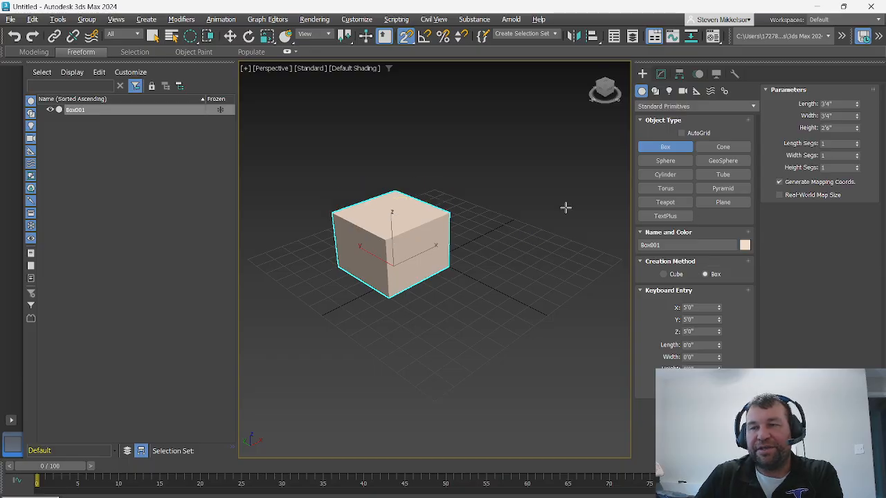
Set the X, Y and Z values of the box's keyboard entry to 2'0" each
click(701, 308)
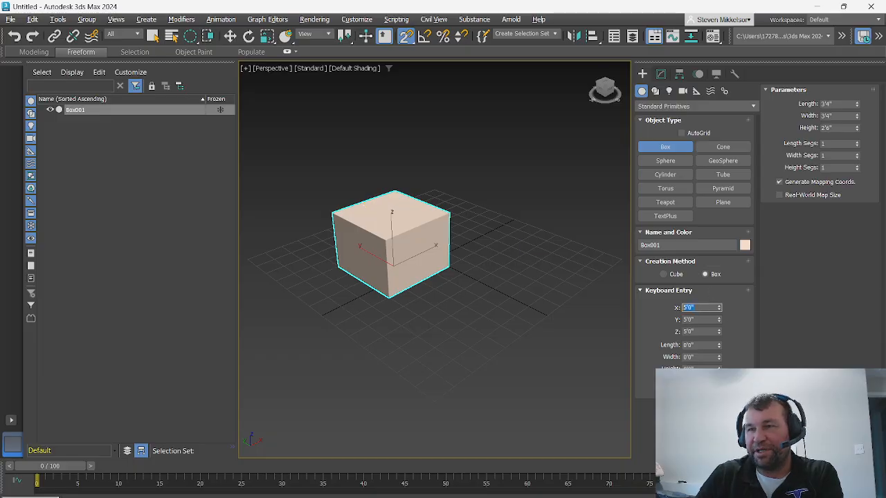
text(2)
key(Tab)
text(2)
key(Tab)
text(2)
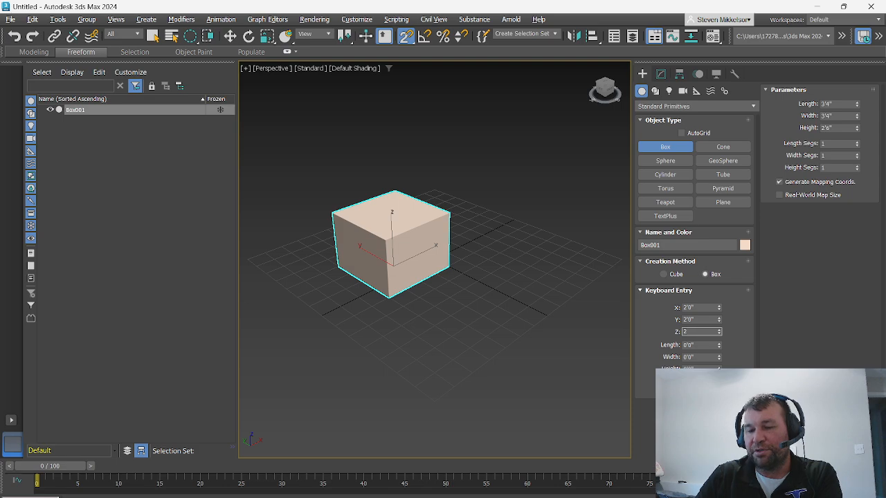
key(Return)
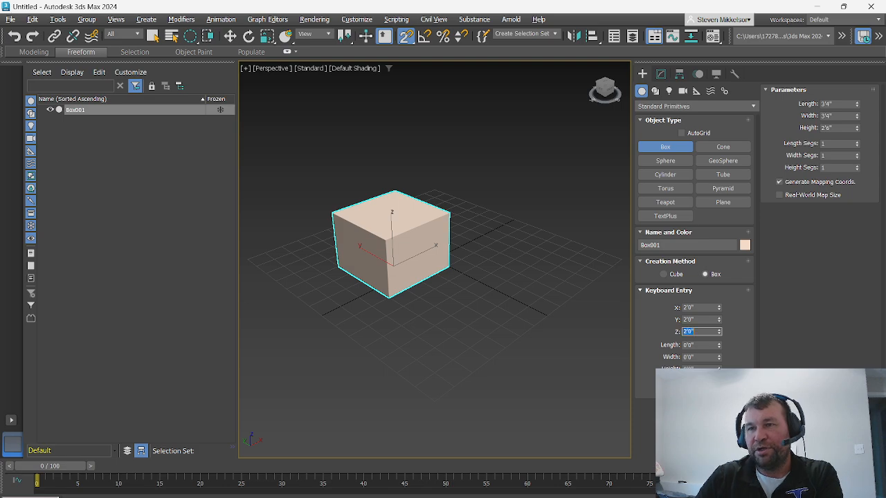
click(749, 324)
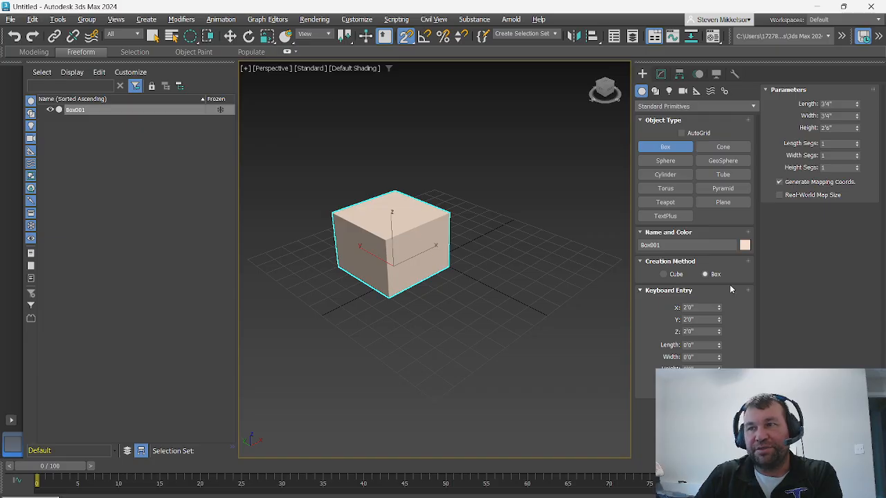
Move the box slightly along its X and Y axes
click(230, 36)
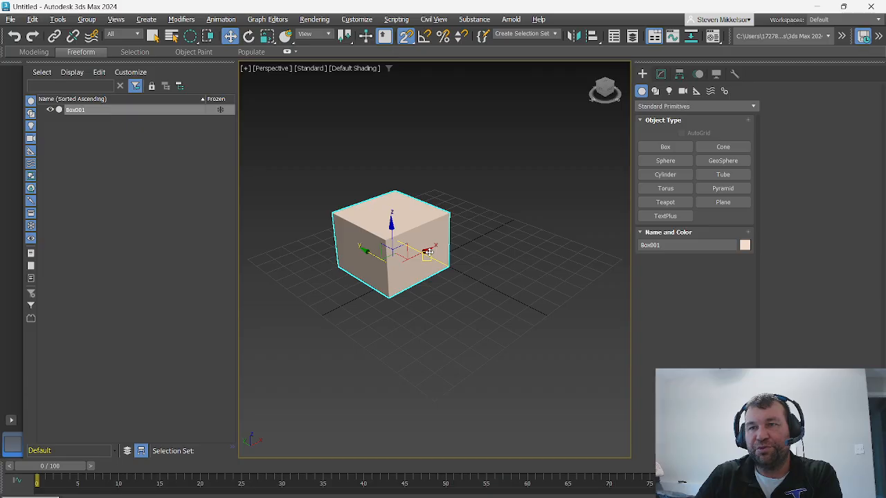
mouse_move(435, 236)
mouse_down()
mouse_move(464, 246)
mouse_move(438, 235)
mouse_up()
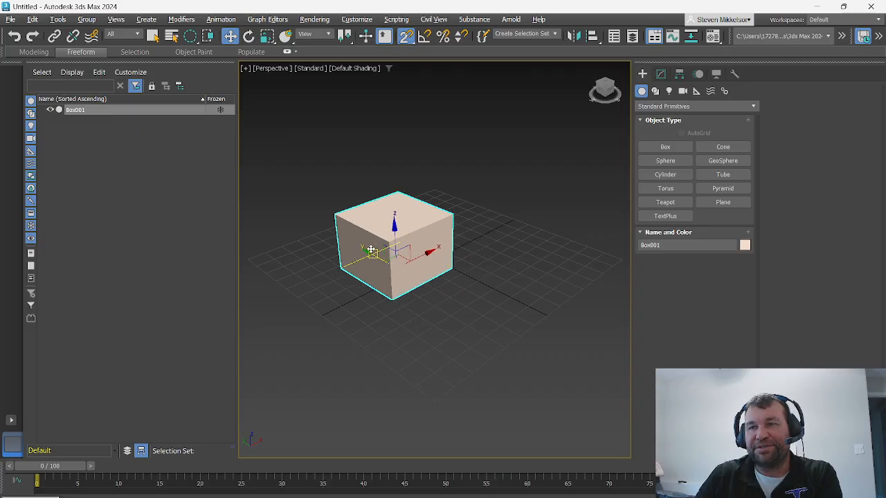
mouse_move(365, 251)
mouse_down()
mouse_move(433, 241)
mouse_move(345, 271)
mouse_move(375, 256)
mouse_up()
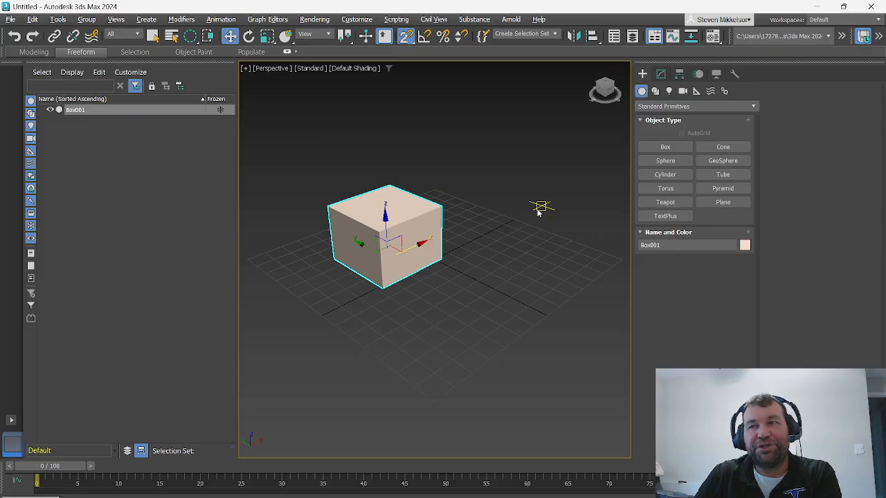
Change the box's object color to yellow-green and rename it Cube
click(745, 246)
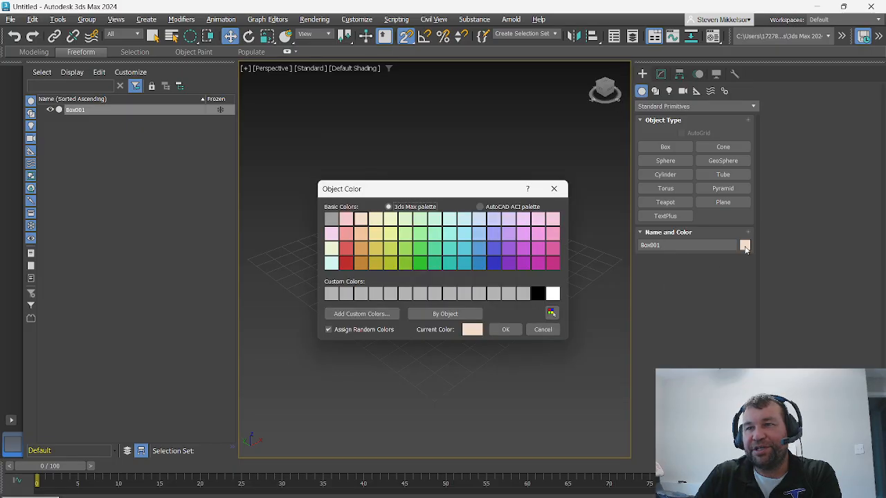
click(395, 250)
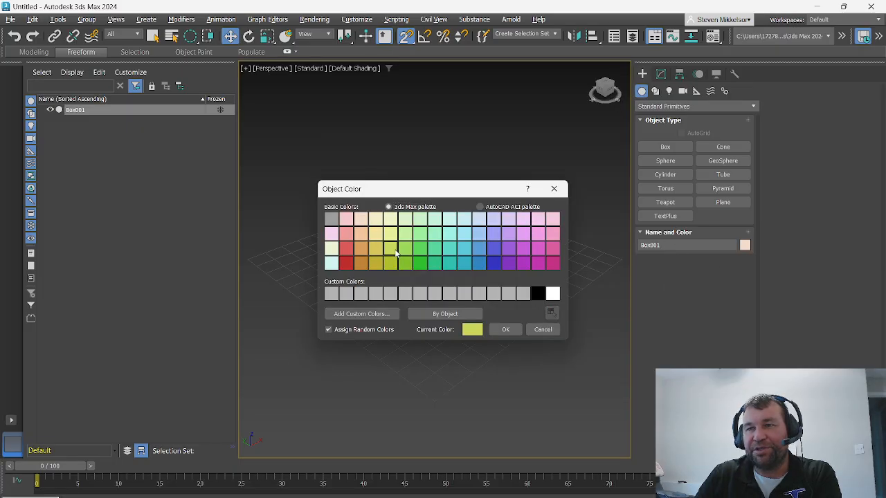
click(514, 331)
drag(673, 245, 626, 248)
text(Cube)
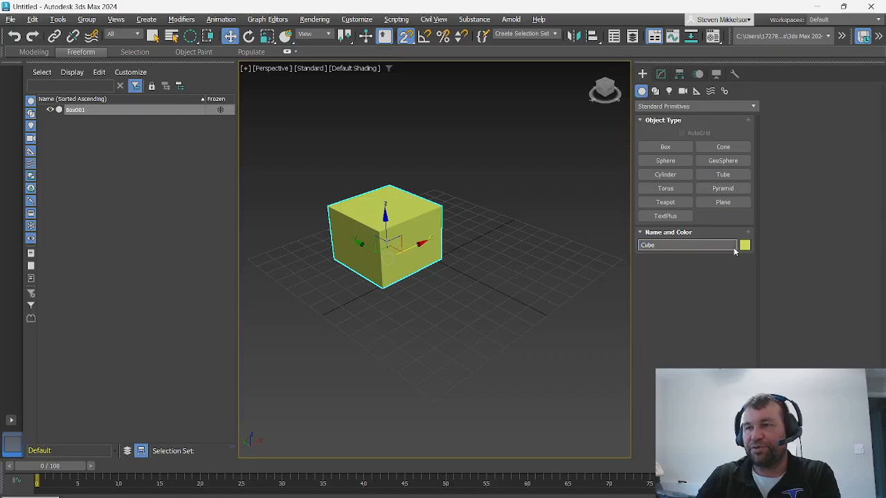
key(Return)
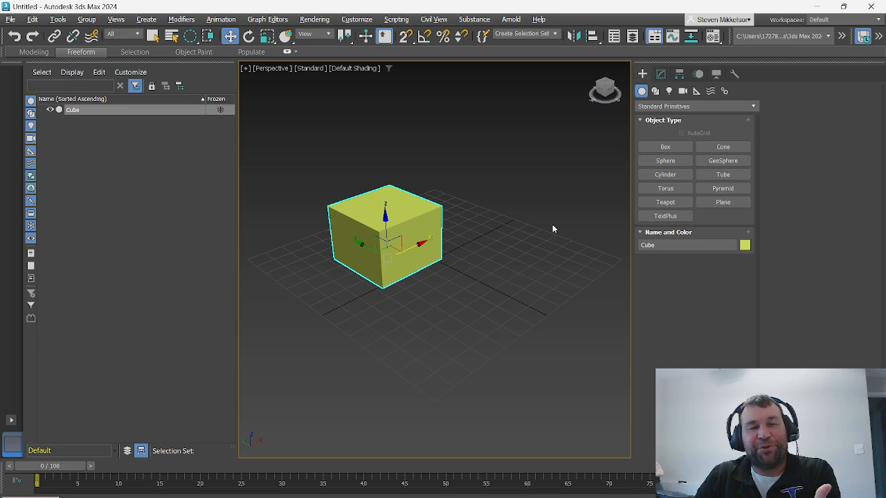
Set the Cube's length, width and height parameters to 2'0" each
click(662, 76)
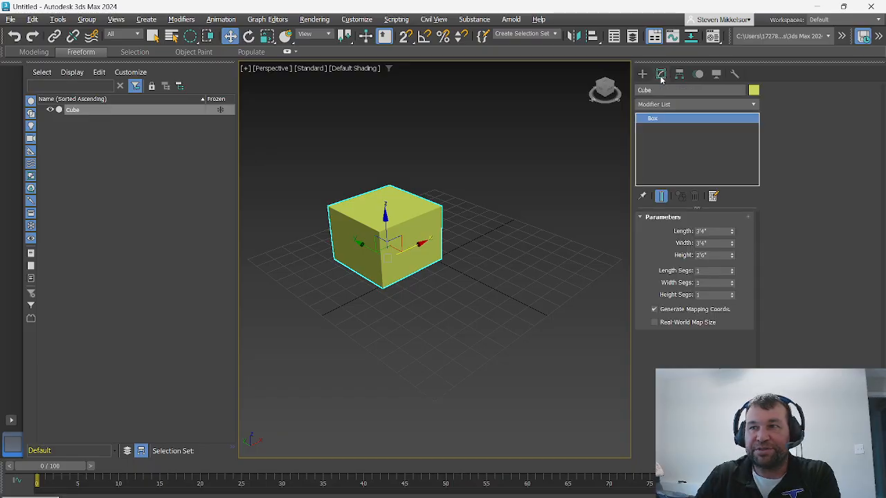
double_click(721, 231)
text(2)
key(Tab)
text(2)
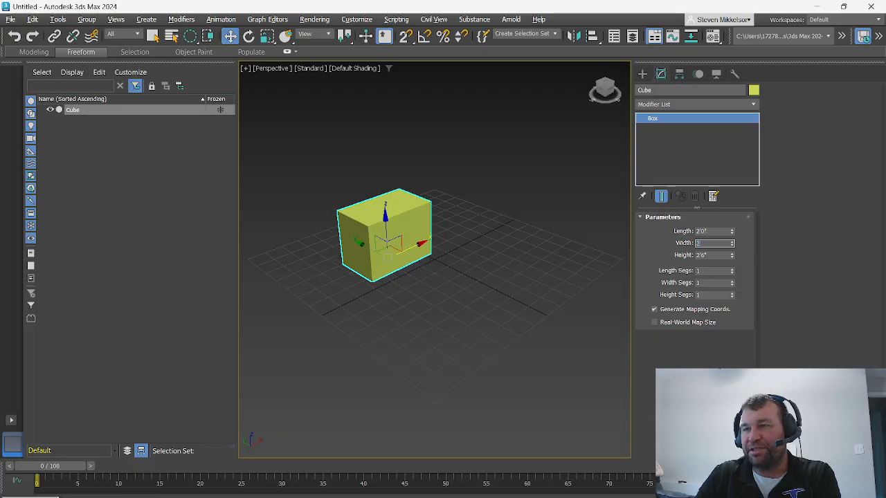
key(Tab)
text(2)
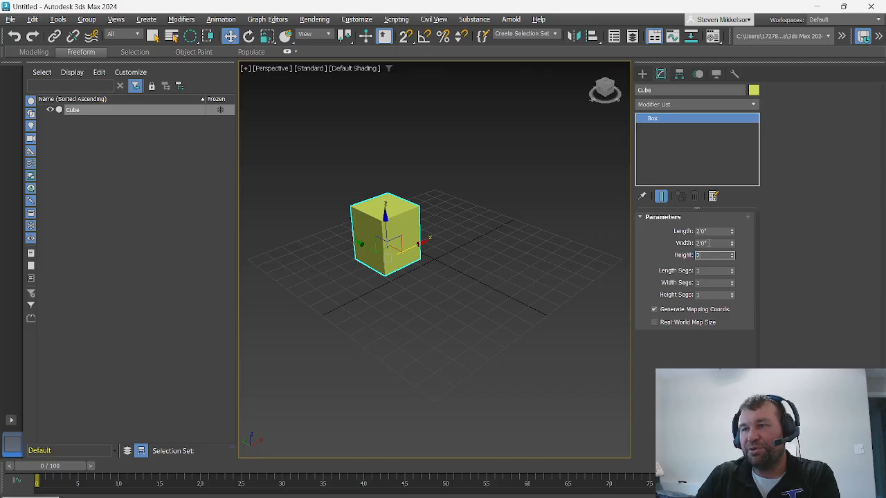
key(Return)
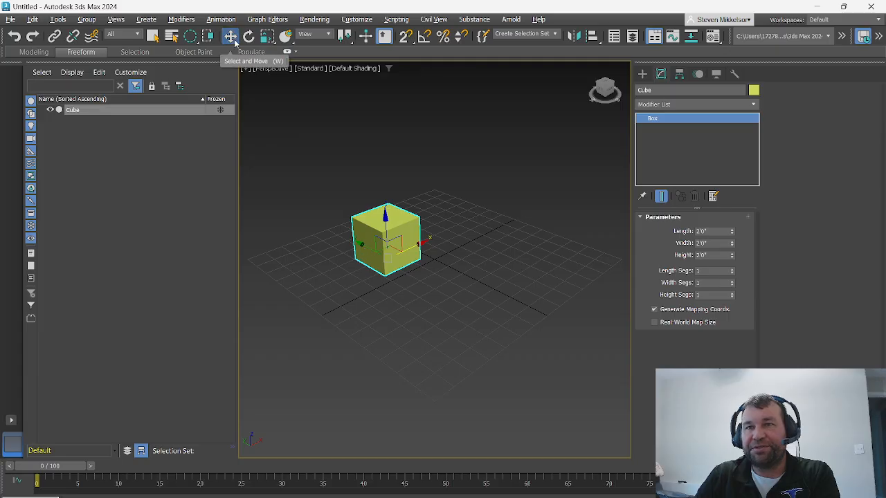
Move the Cube along the X and Y axes and raise it slightly along Z
drag(358, 240, 352, 260)
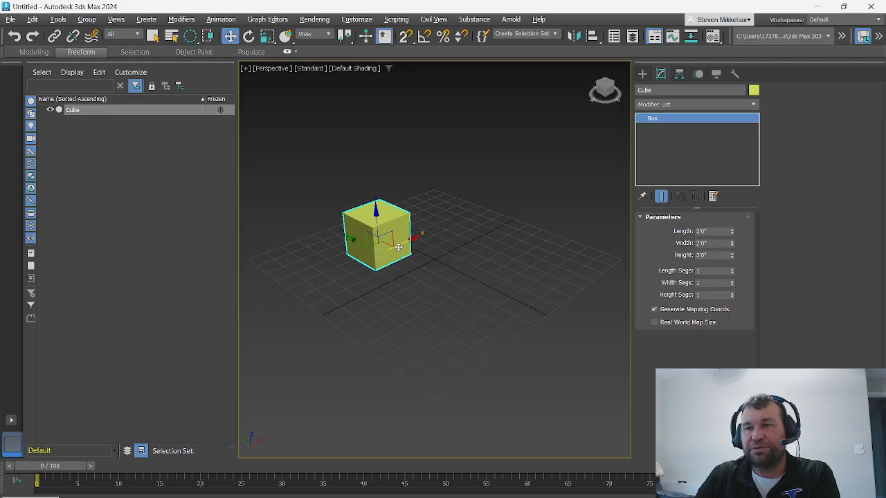
mouse_move(412, 241)
mouse_down()
mouse_move(459, 237)
mouse_move(415, 249)
mouse_up()
drag(381, 204, 378, 165)
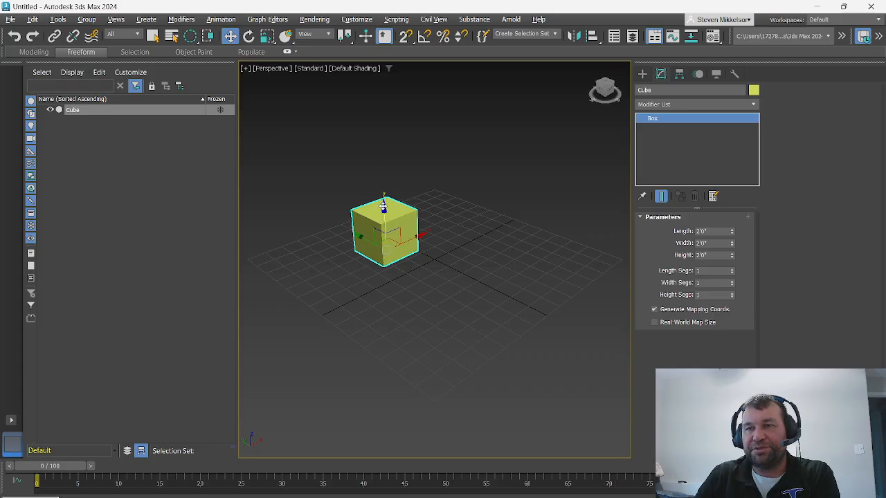
drag(381, 203, 402, 185)
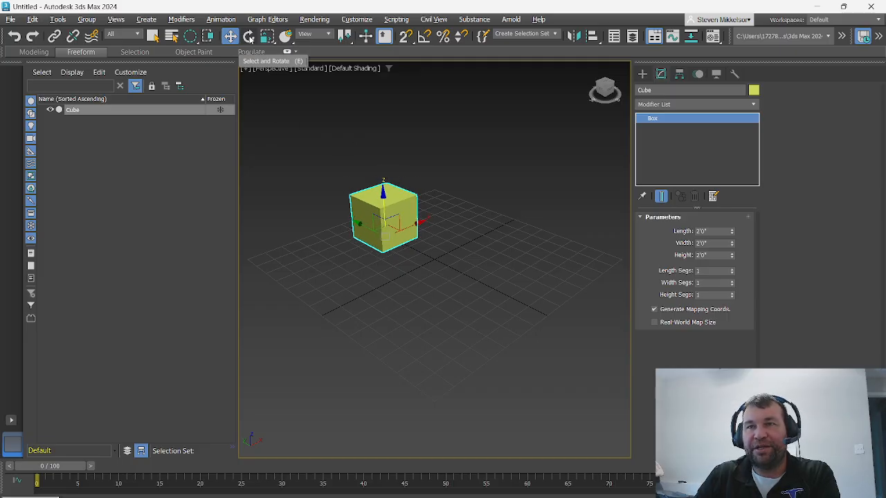
Rotate the Cube freely so it is tilted and scale it into a larger block elongated along its X axis
click(248, 36)
drag(395, 203, 380, 202)
click(267, 37)
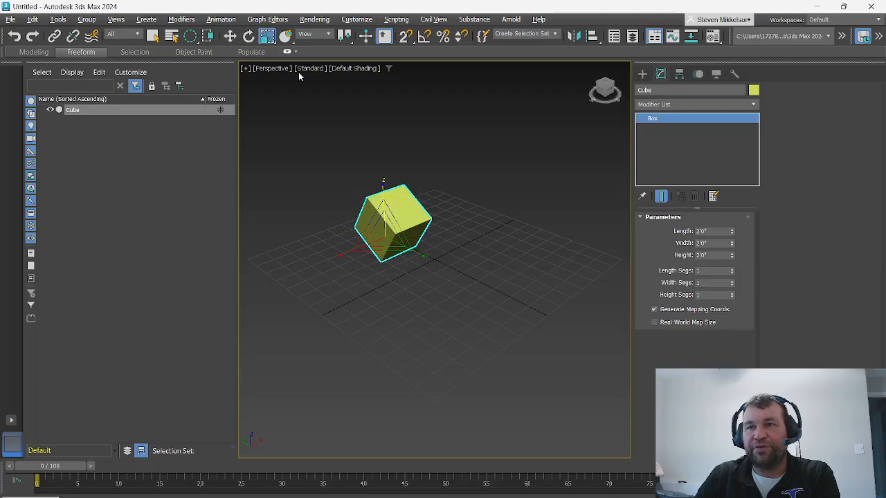
drag(393, 223, 350, 159)
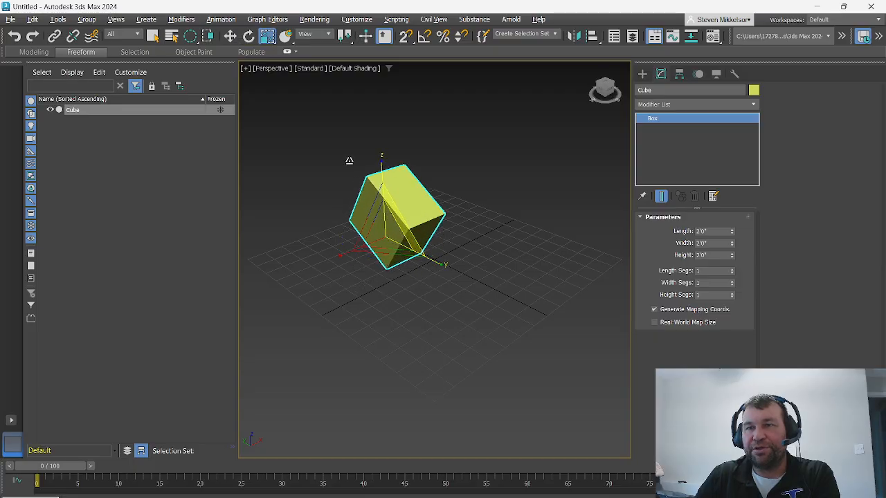
drag(351, 254, 384, 259)
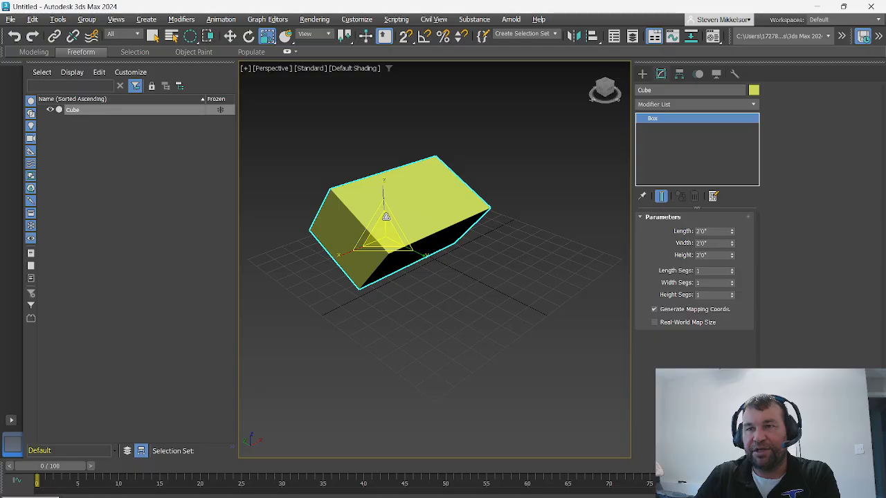
drag(386, 217, 400, 240)
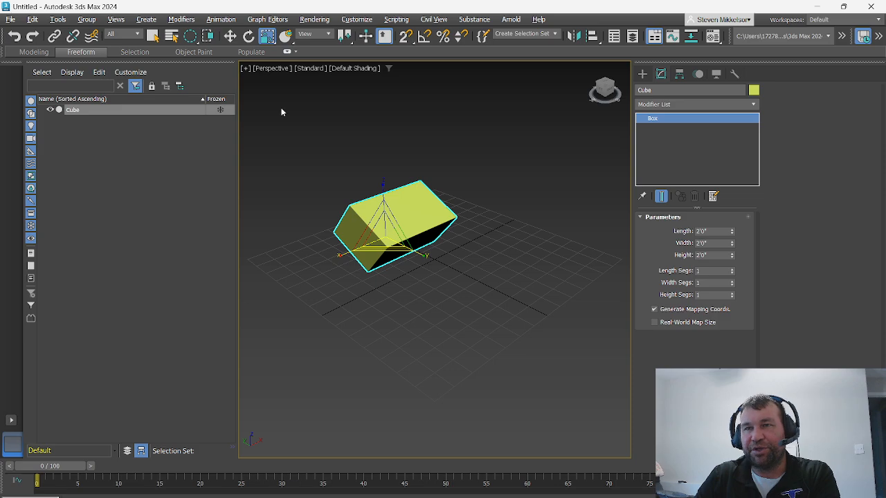
click(248, 36)
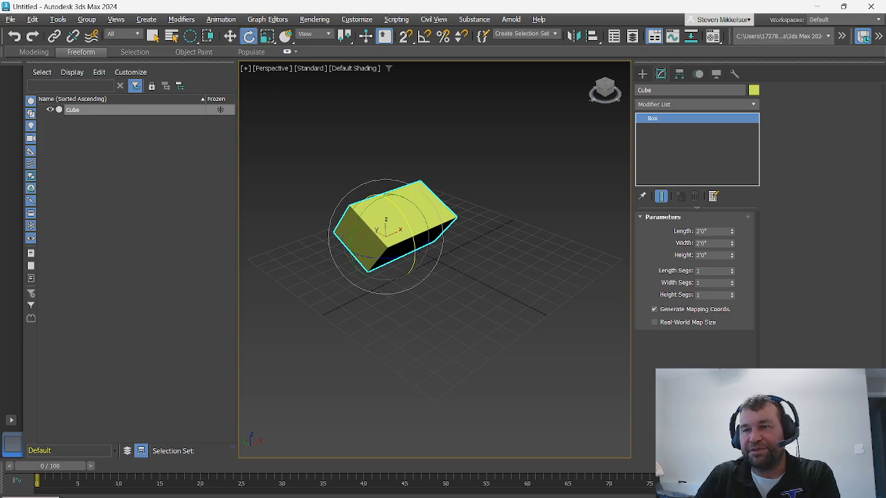
click(229, 36)
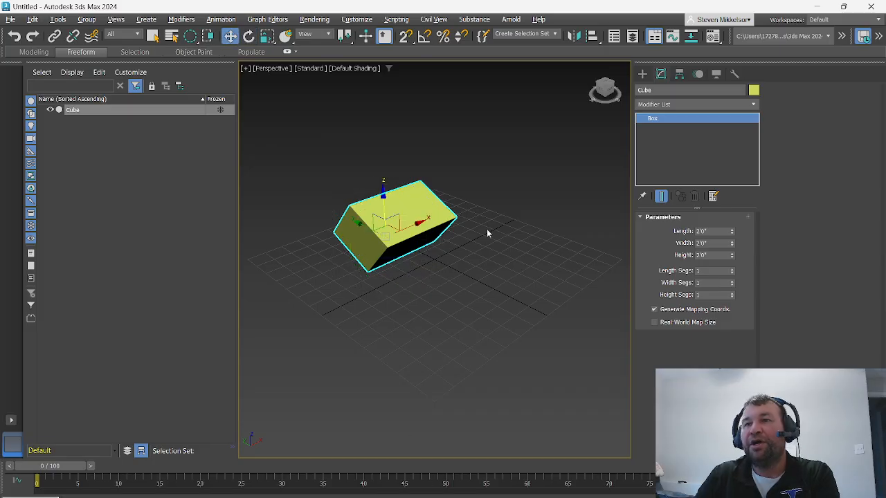
Create a standard primitive sphere on the grid beside the yellow-green Cube, roughly as large as the block
click(642, 74)
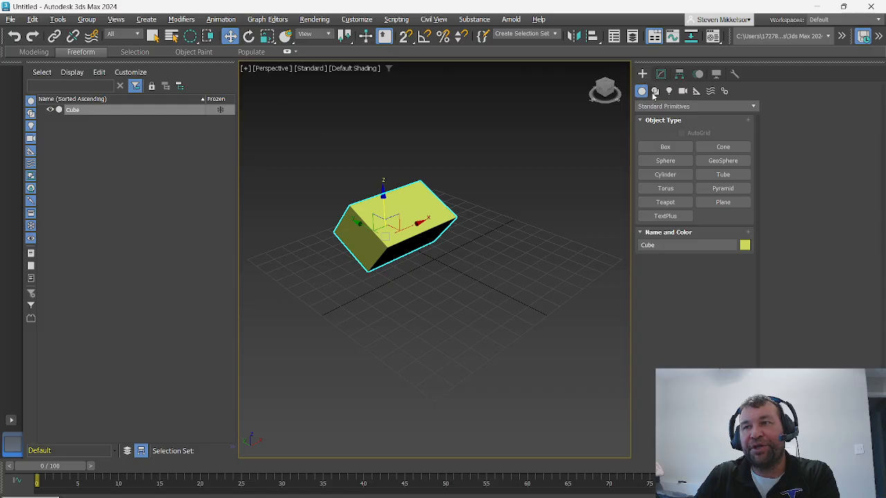
click(665, 161)
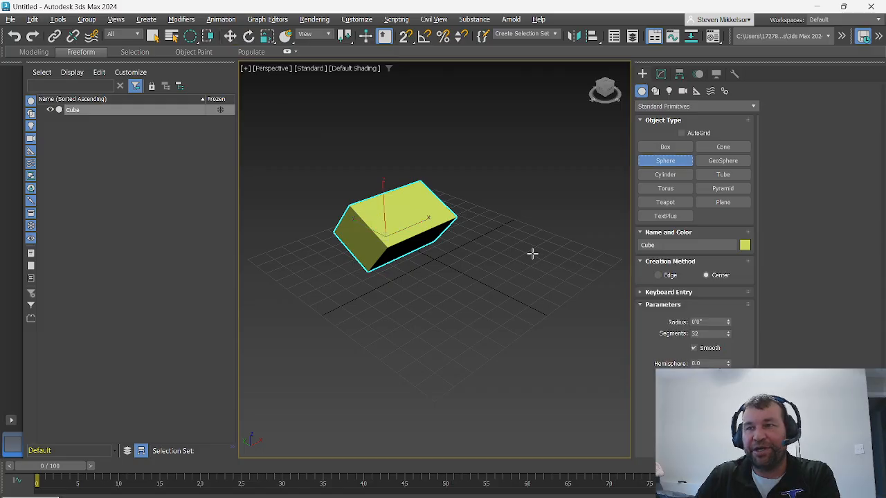
drag(530, 253, 567, 271)
Create a cylinder in front of the Cube with a radius of about 1'8" and a height of about 3'0"
click(667, 175)
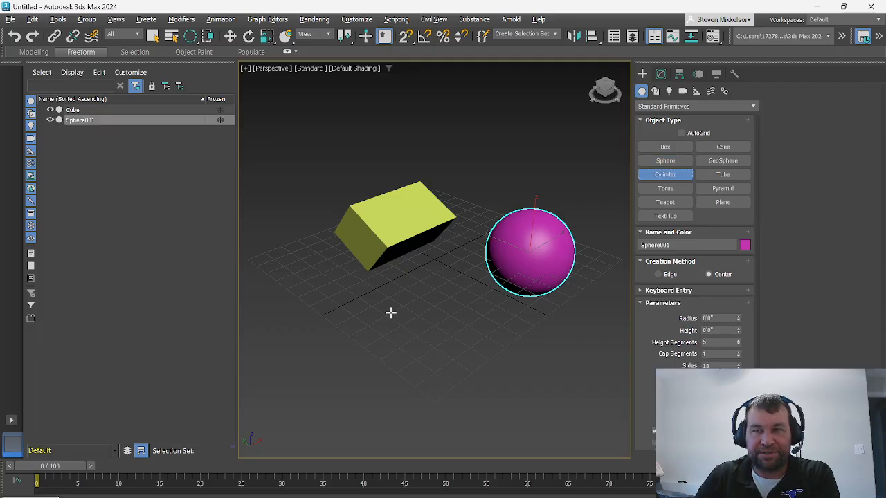
drag(383, 310, 424, 323)
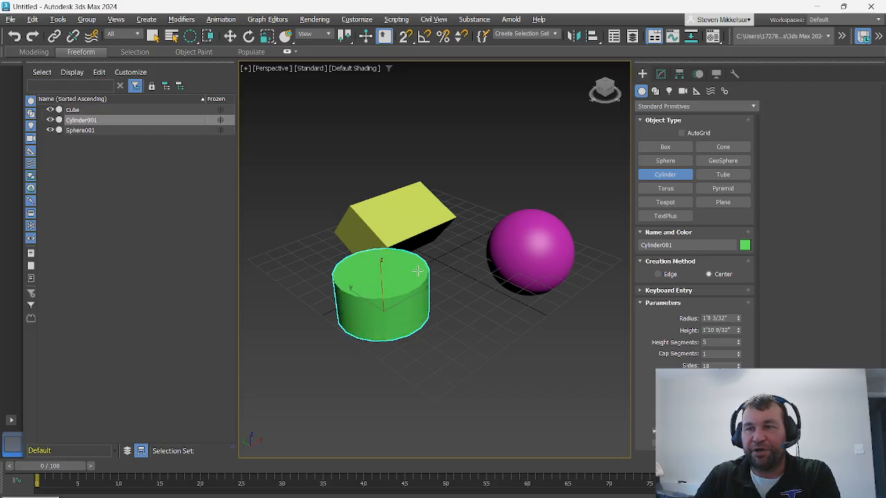
click(412, 237)
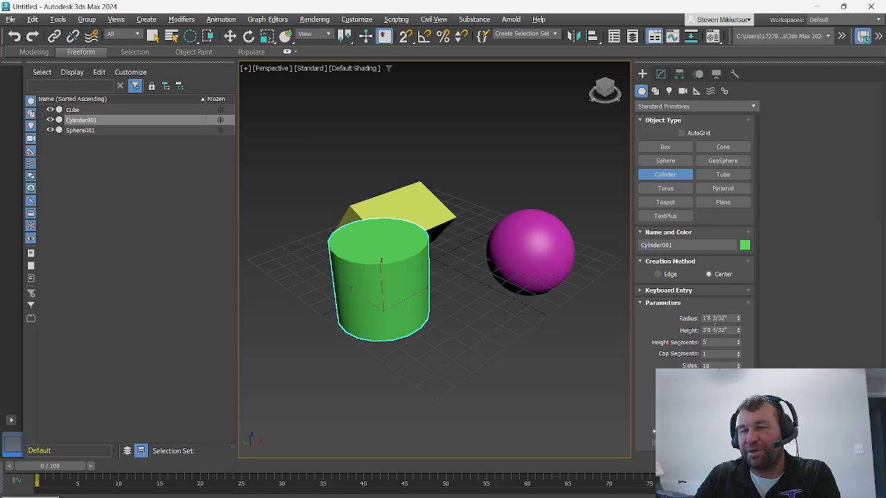
key(w)
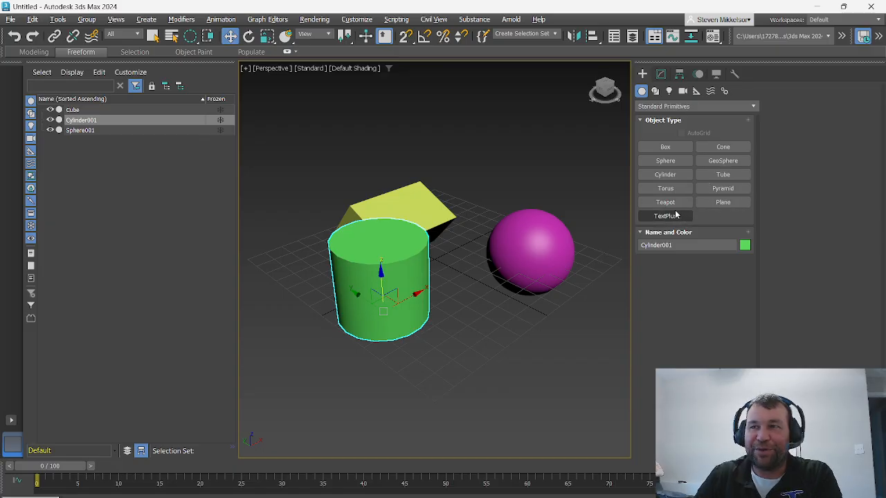
Create a torus of about 2'8" main and 4" tube radius beside the cylinder and move it along Y, clear of the cylinder
click(665, 188)
drag(483, 325, 560, 335)
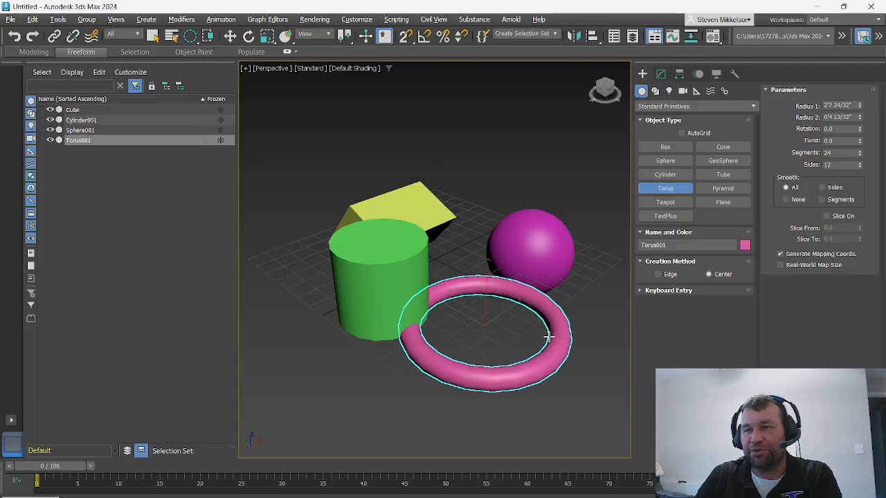
click(546, 336)
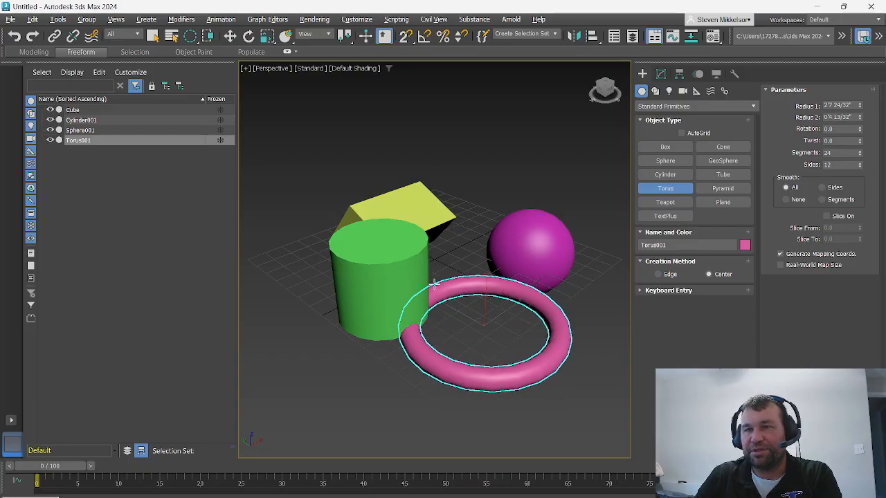
click(230, 36)
drag(437, 294, 484, 321)
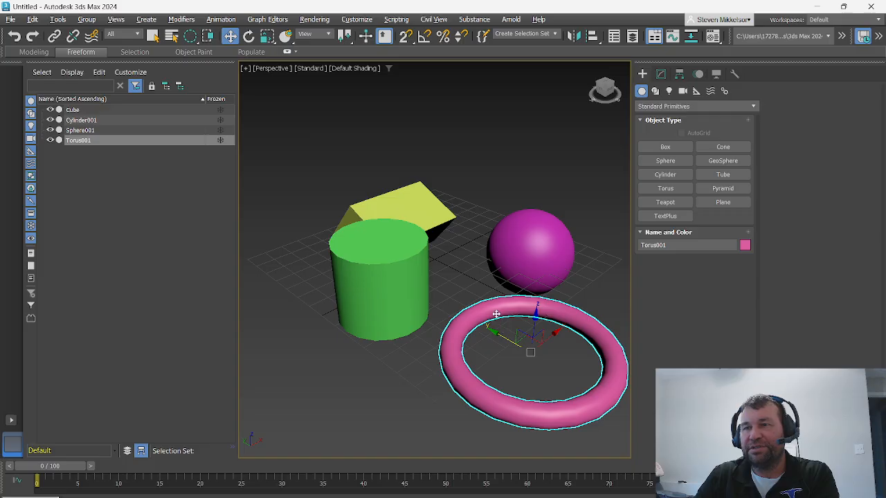
Create a teapot with a radius of about 1'1" on the far side of the cylinder from the sphere
click(675, 204)
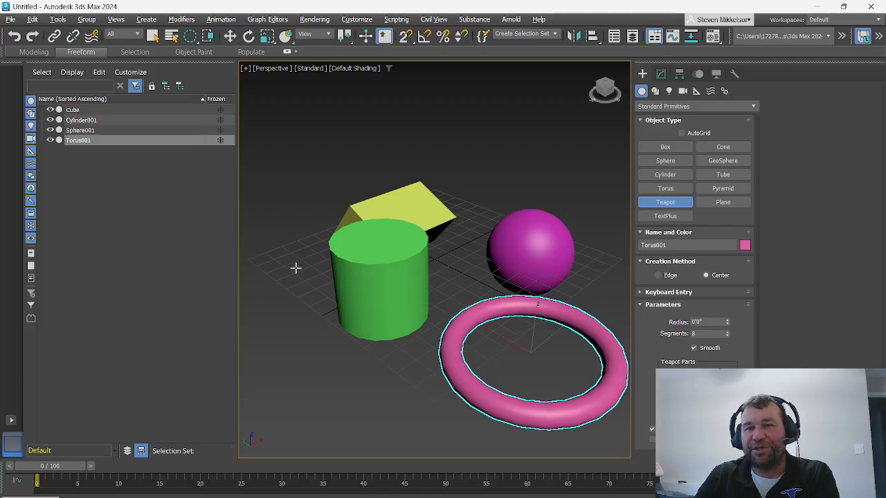
drag(263, 263, 290, 268)
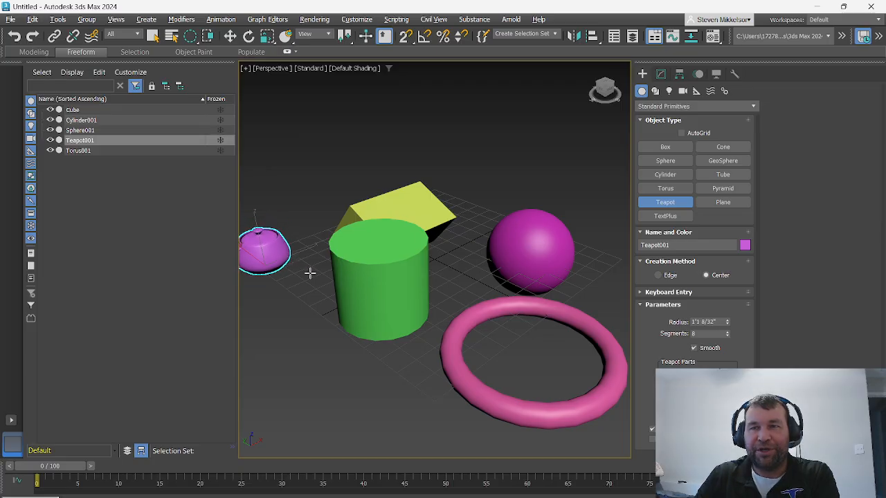
scroll(307, 299, down, 3)
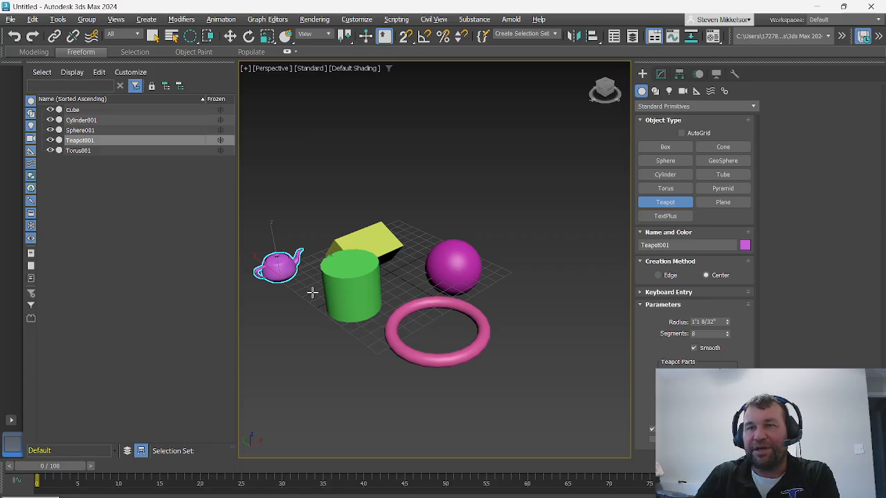
key(w)
middle_drag(297, 294, 372, 311)
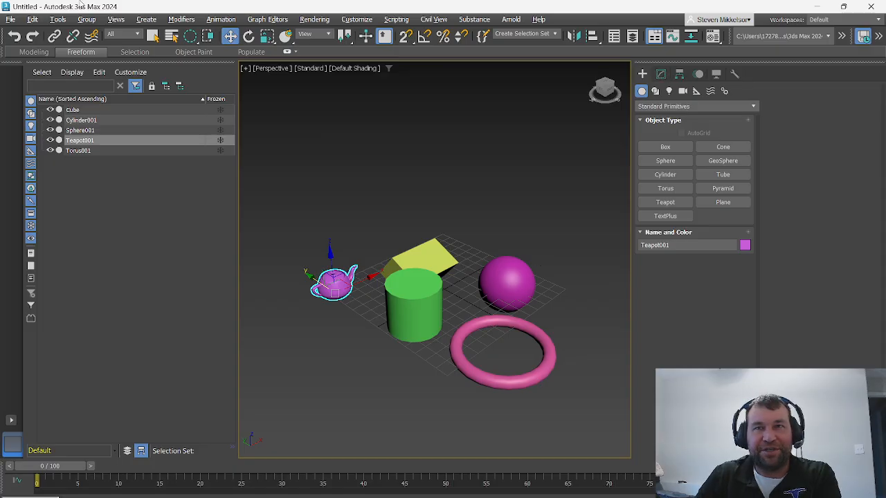
Create a cone between the teapot and cylinder, base radius about 1'5", tip radius about 1" and height about 2'8"
click(138, 21)
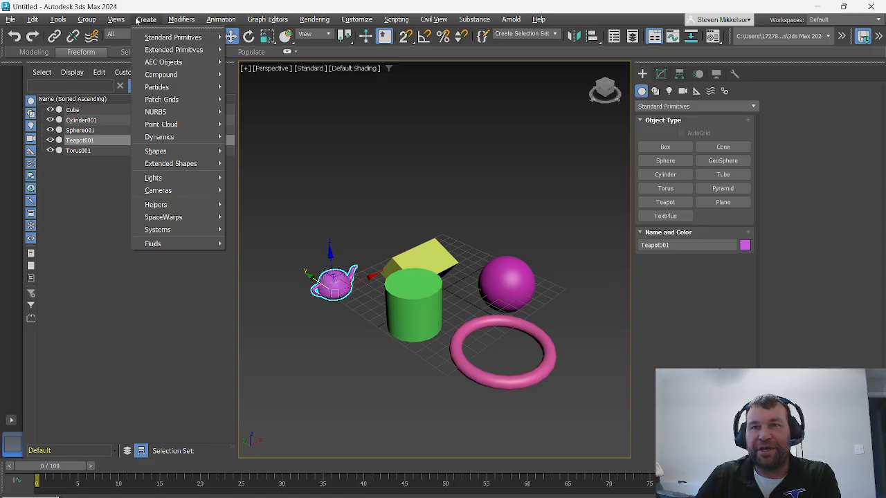
mouse_move(163, 38)
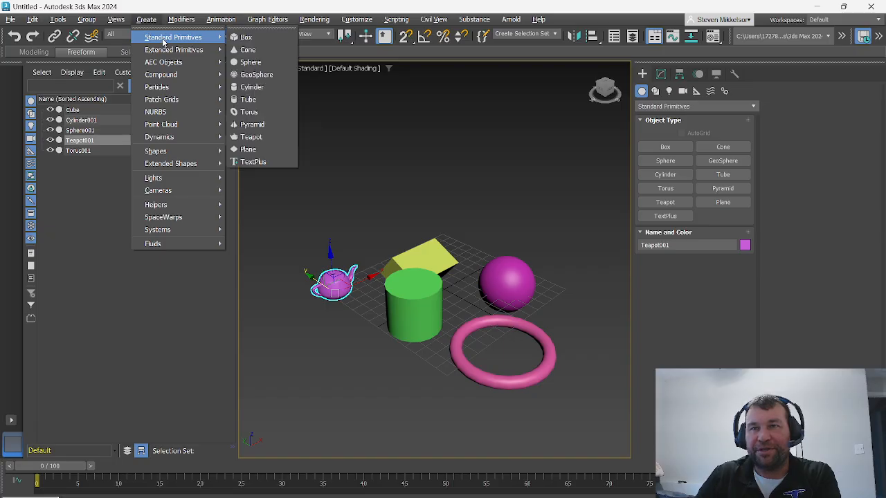
click(247, 50)
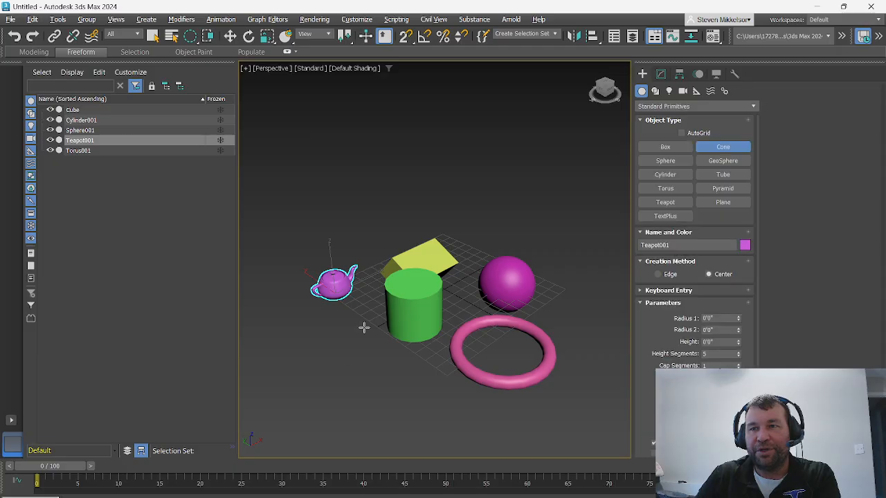
drag(360, 306, 368, 316)
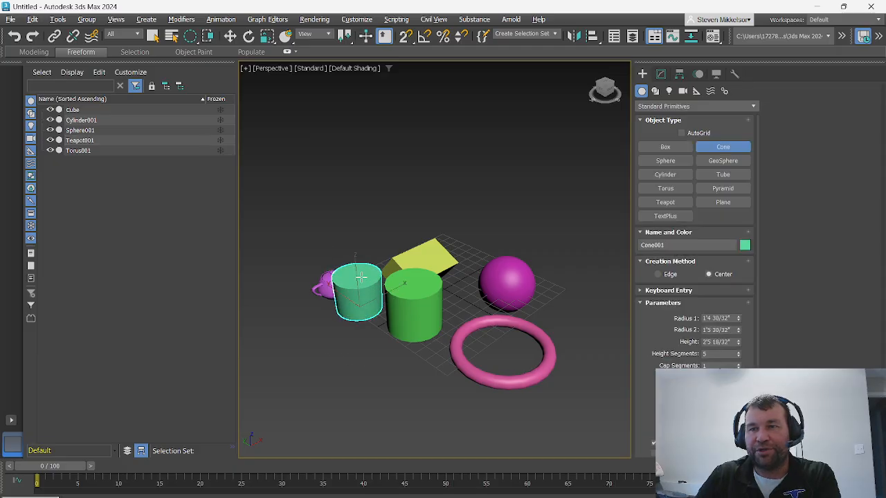
click(360, 276)
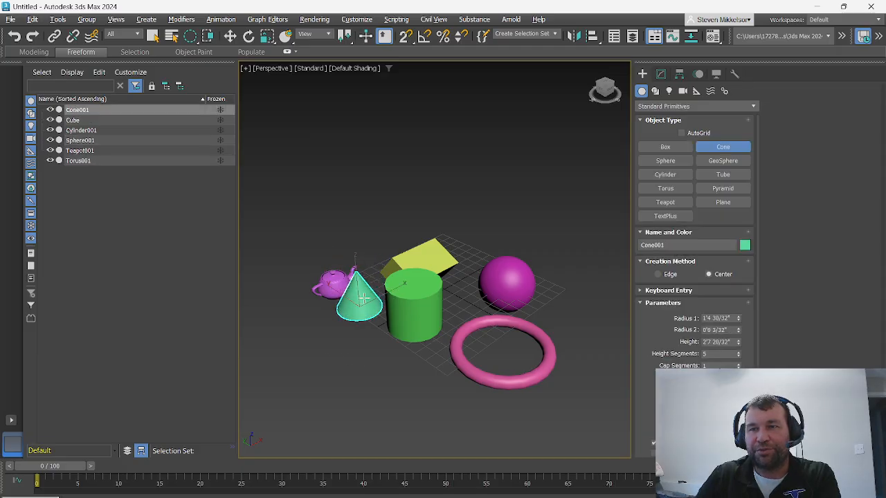
click(363, 296)
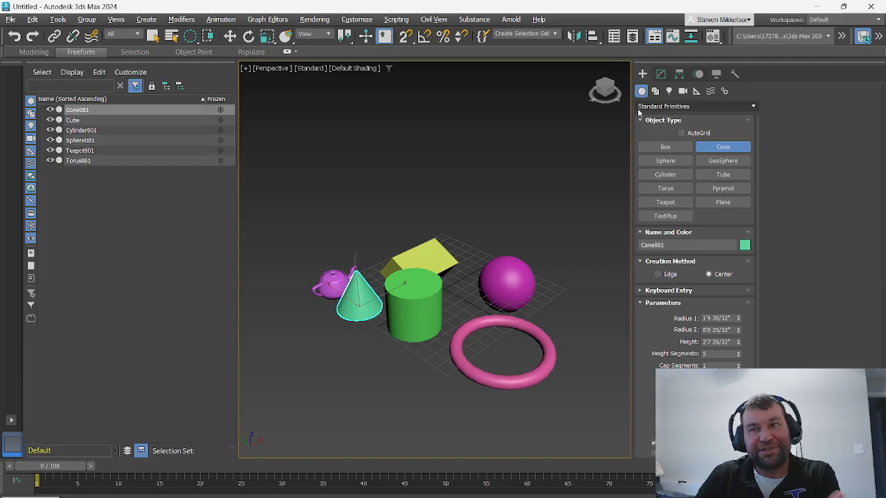
Inspect the cylinder's modify parameters and its Object Properties without changing anything
click(660, 74)
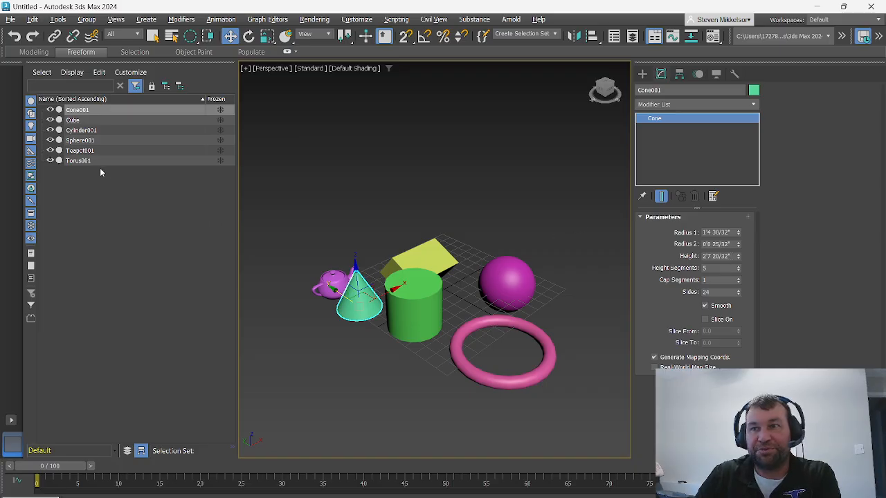
click(92, 131)
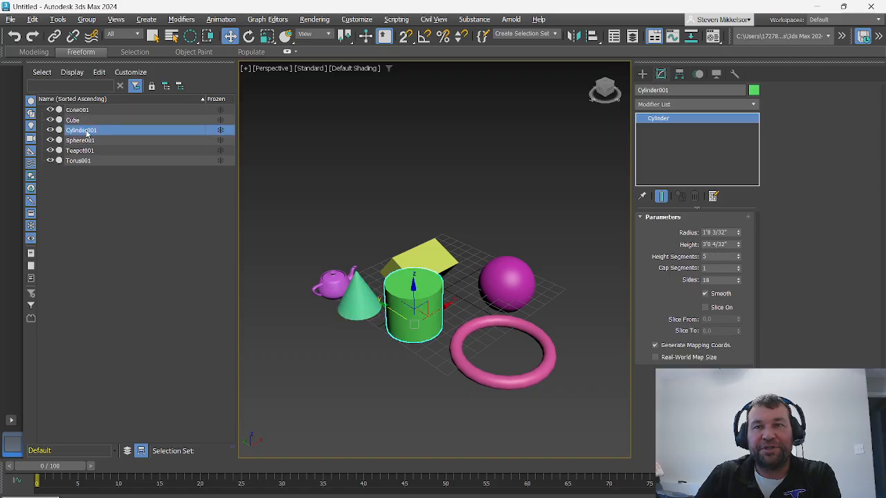
right_click(115, 134)
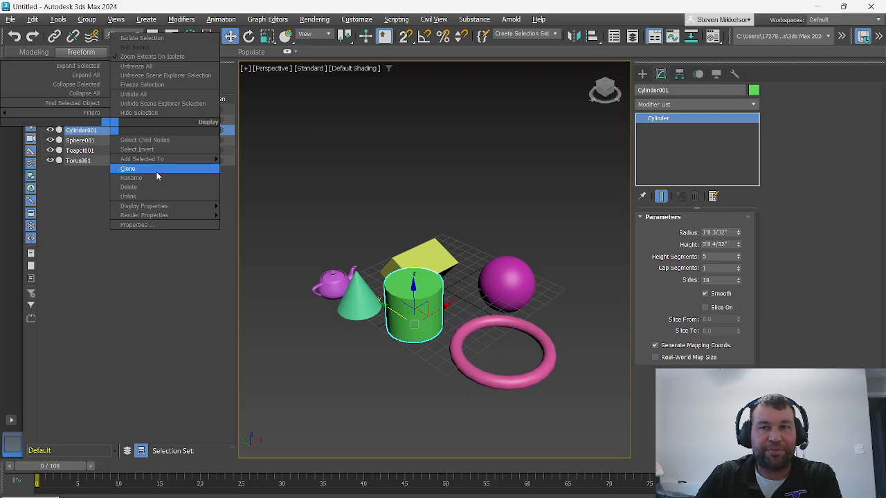
click(134, 225)
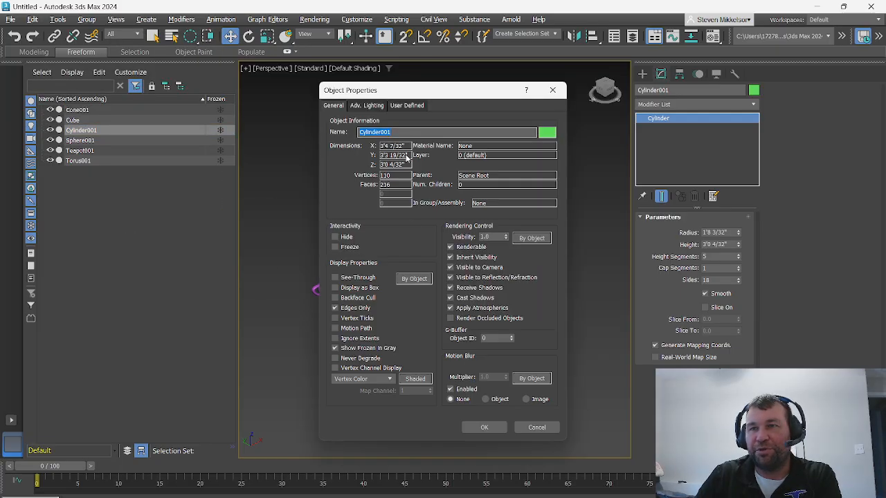
click(552, 90)
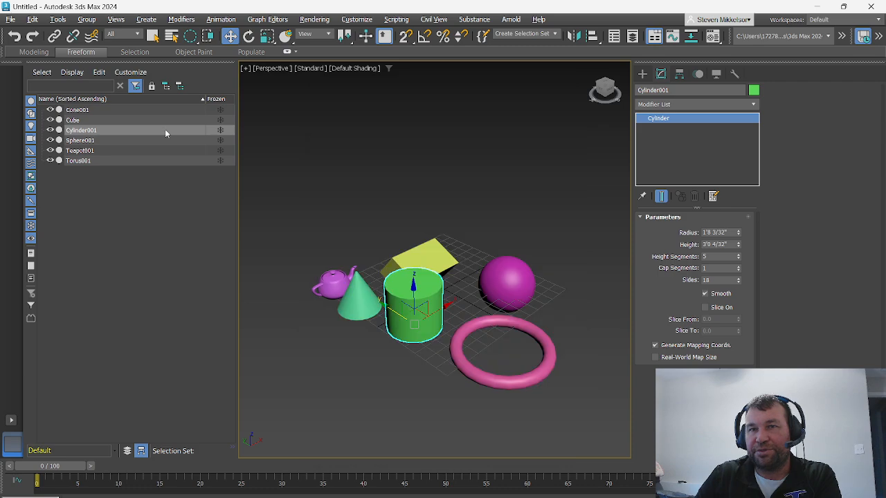
click(86, 141)
click(92, 130)
right_click(94, 131)
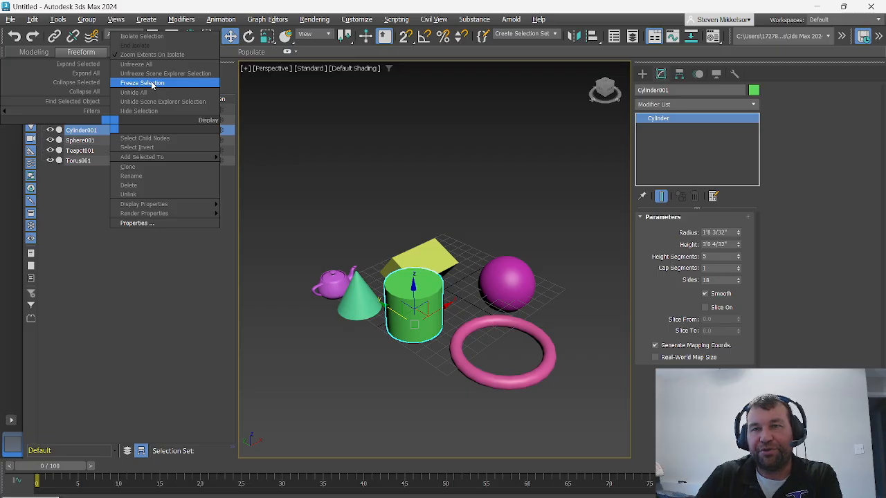
mouse_move(180, 161)
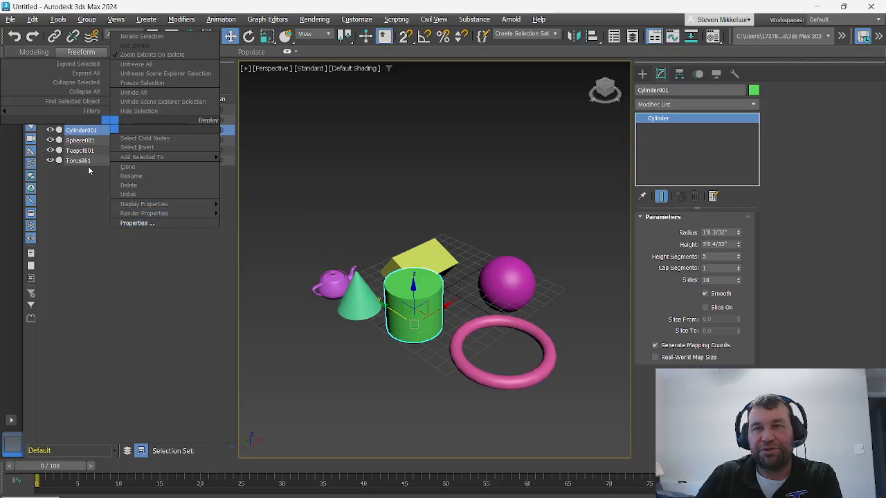
click(92, 222)
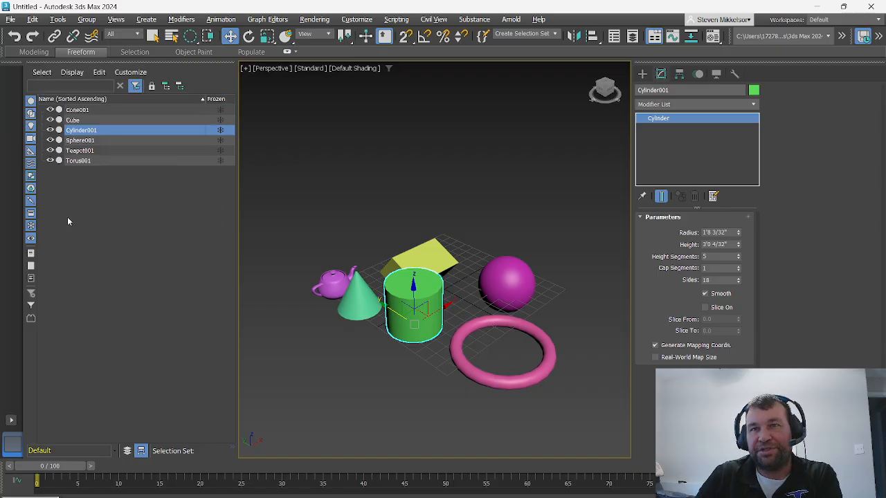
Make the cylinder a child of the Cube in the scene hierarchy and move the Cube slightly along its X axis
drag(91, 134, 73, 121)
click(75, 121)
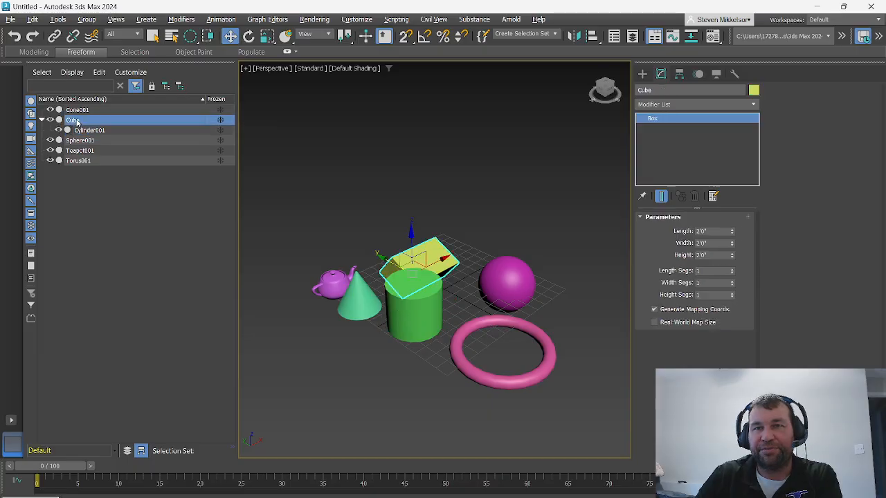
right_click(115, 123)
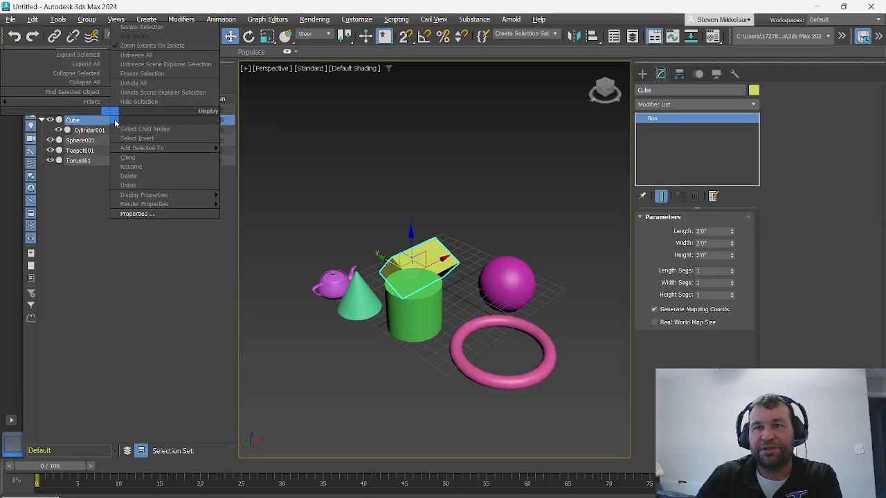
click(175, 288)
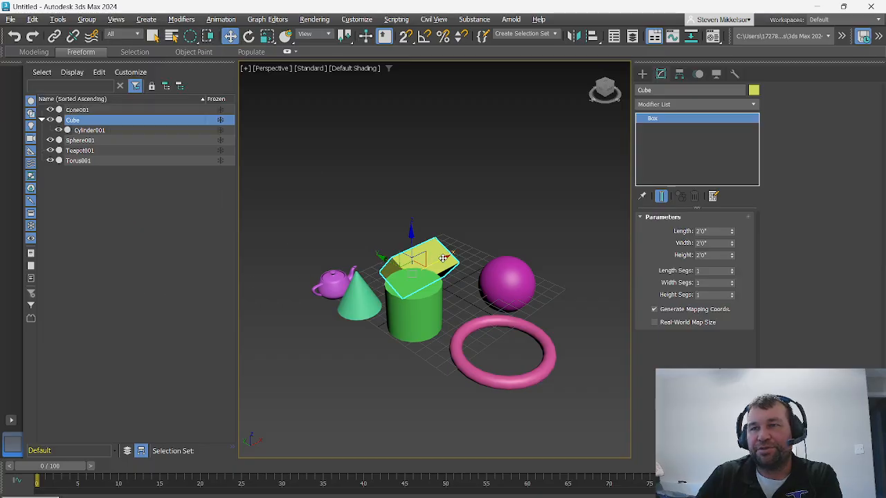
mouse_move(439, 257)
mouse_down()
mouse_move(492, 253)
mouse_move(445, 258)
mouse_up()
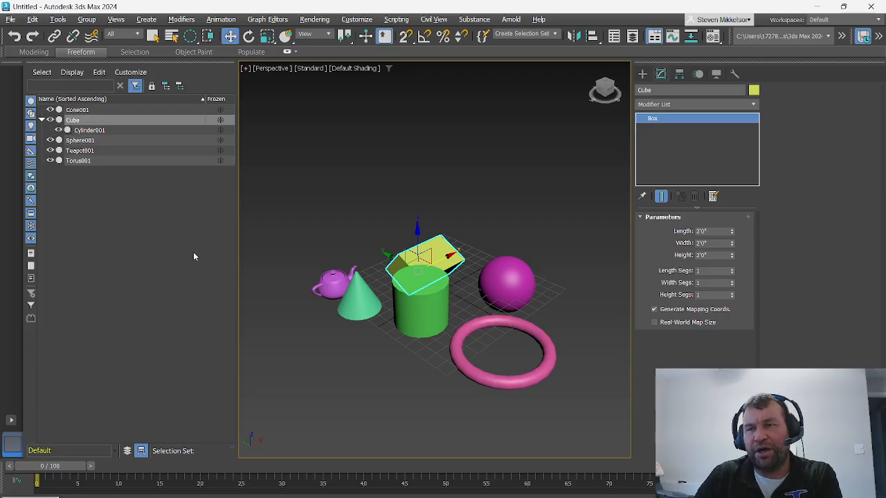
right_click(429, 302)
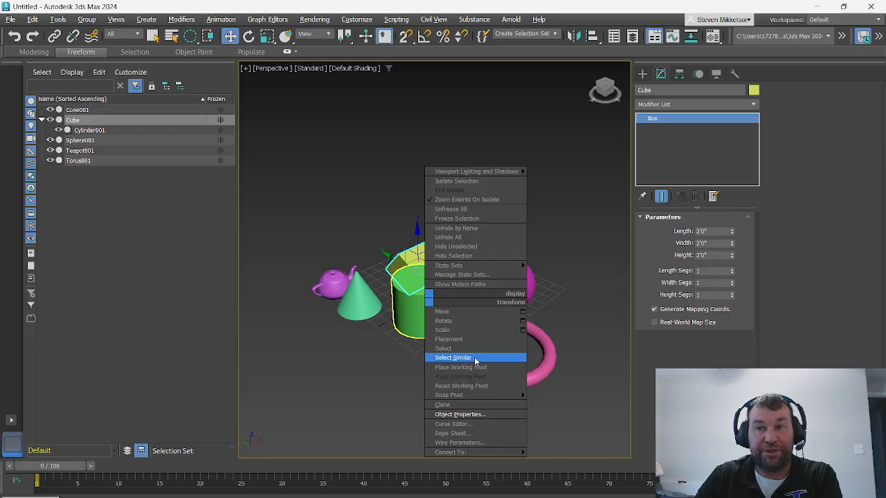
click(349, 364)
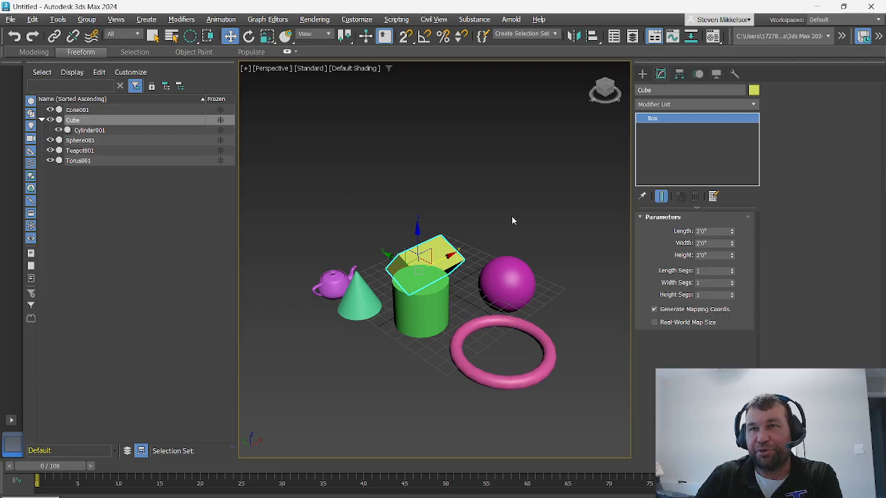
right_click(473, 20)
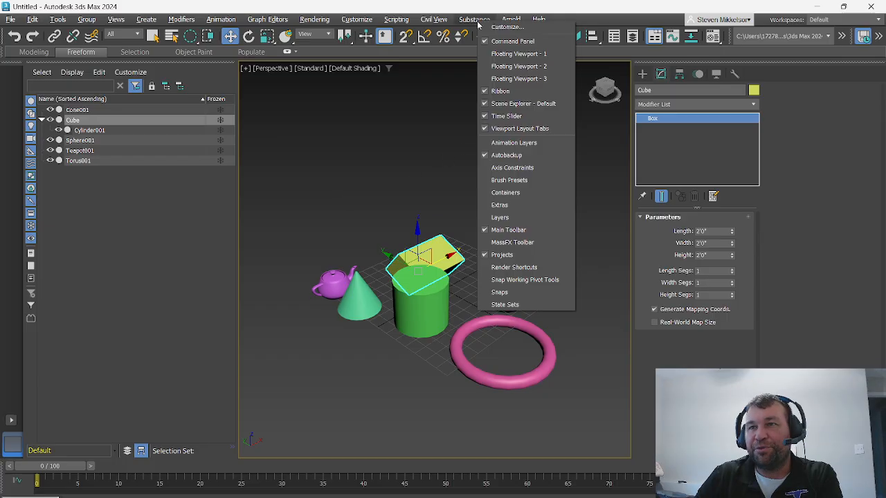
click(462, 23)
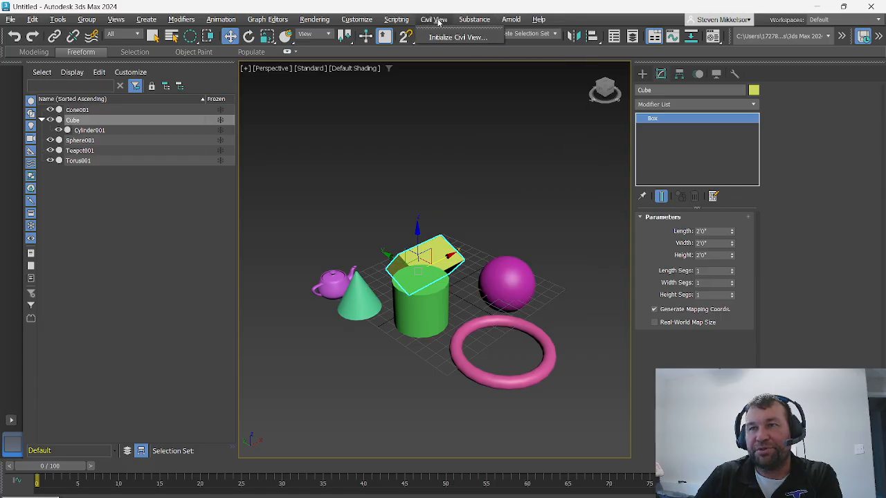
click(356, 20)
mouse_move(389, 21)
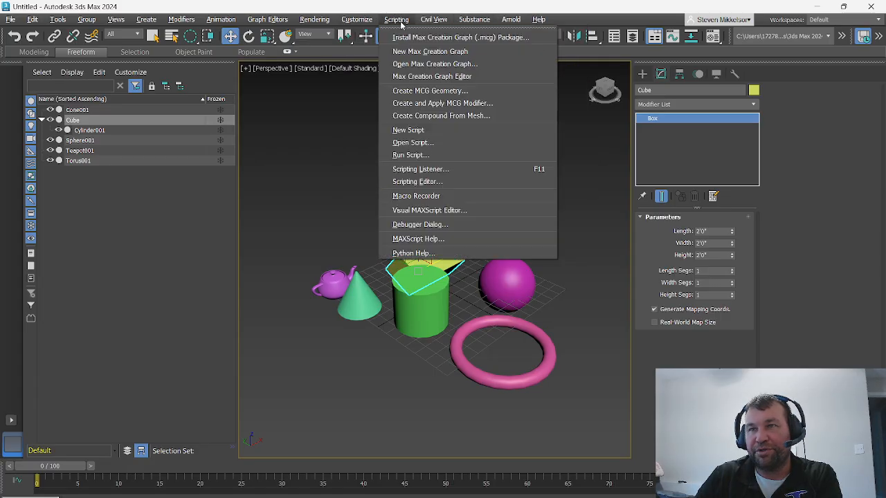
click(321, 126)
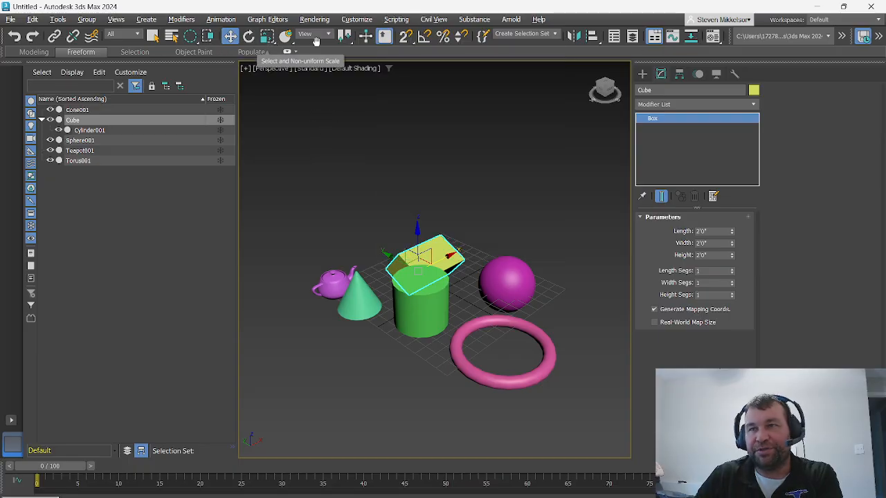
Review the snap types, snap options, home grid and user grid pages of the Grid and Snap Settings without changing anything
right_click(426, 39)
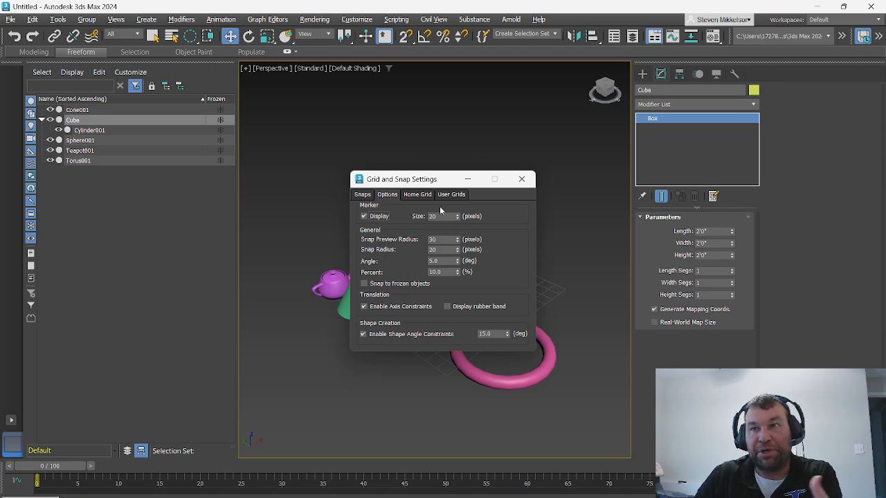
click(362, 195)
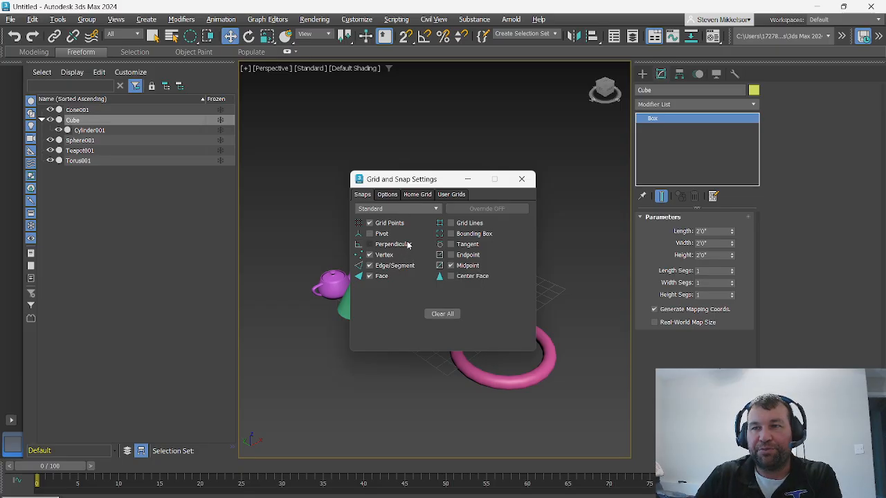
click(388, 195)
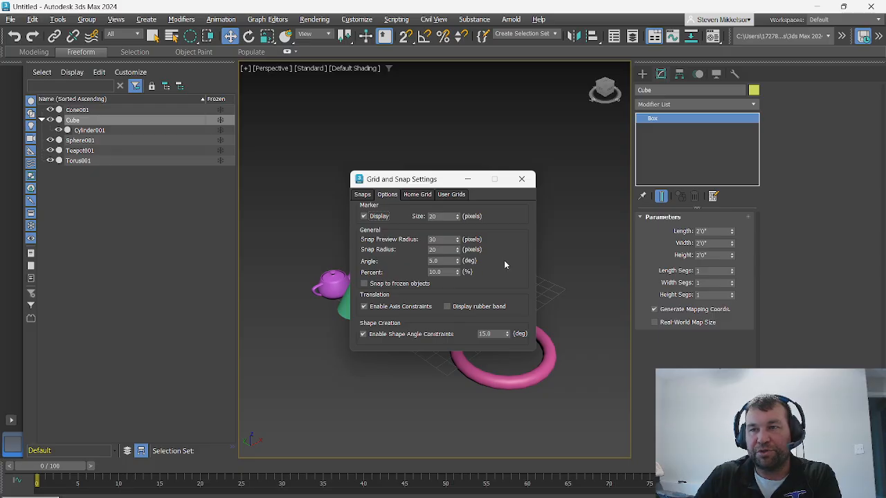
click(416, 196)
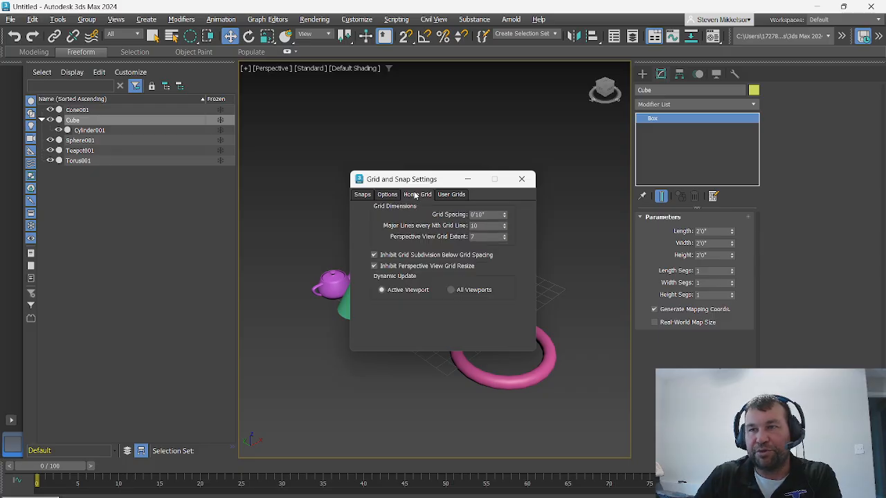
click(453, 196)
click(363, 195)
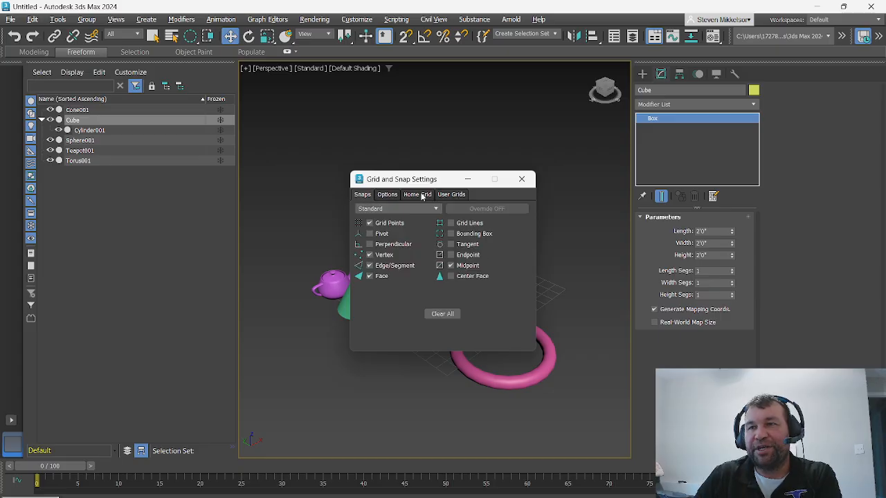
click(522, 179)
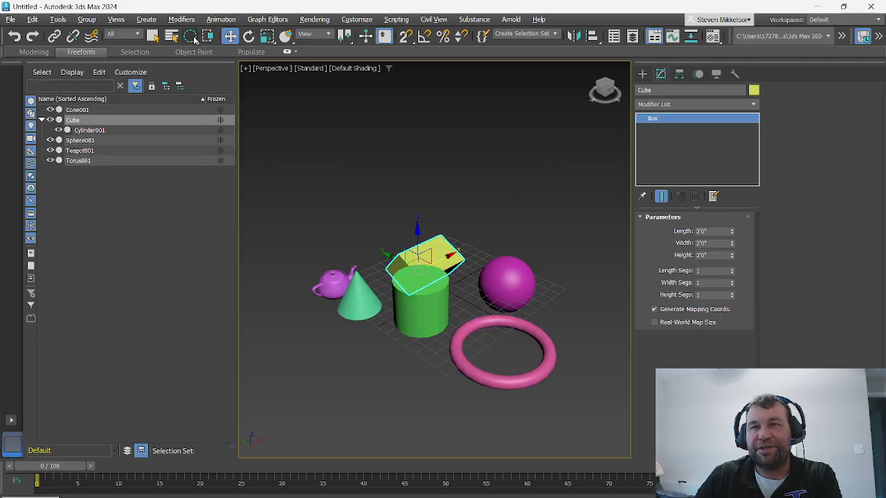
Inspect the Cube's absolute and offset world coordinates in the Move Transform Type-In, then close it without changes
click(190, 38)
right_click(230, 38)
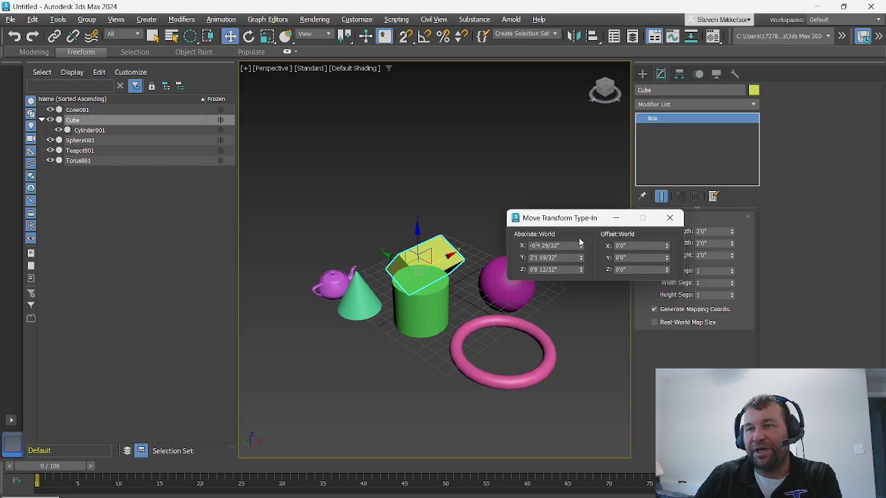
click(669, 217)
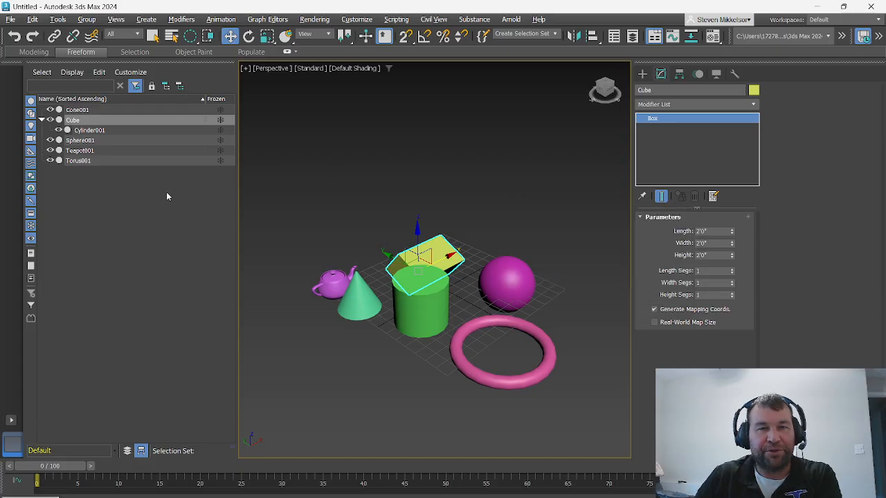
Select the cylinder and compare its modify parameters with the creation options for standard primitives
click(418, 316)
right_click(417, 315)
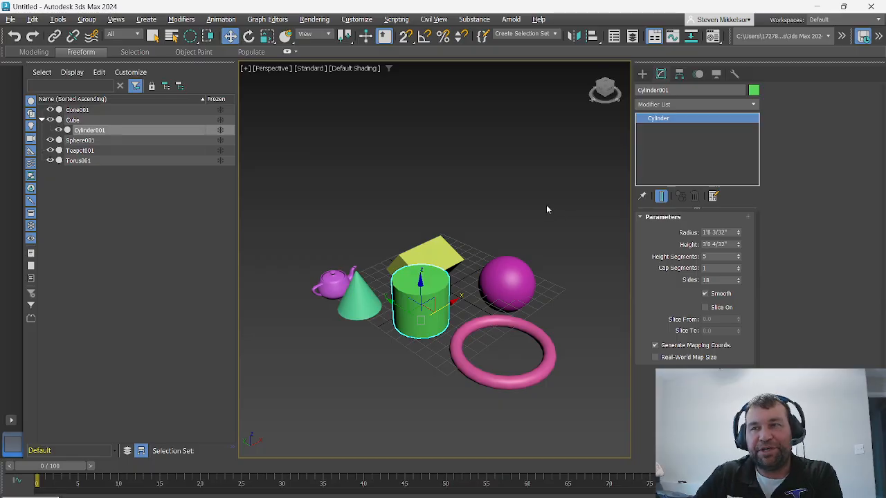
click(642, 74)
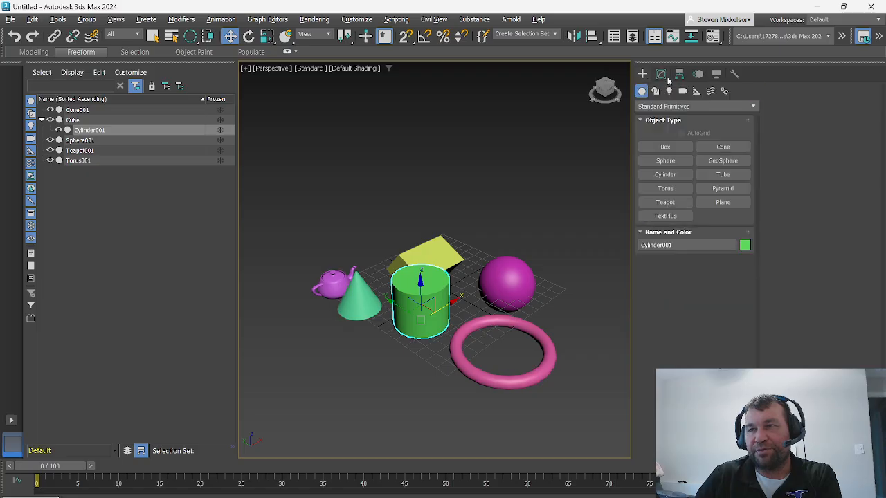
click(661, 75)
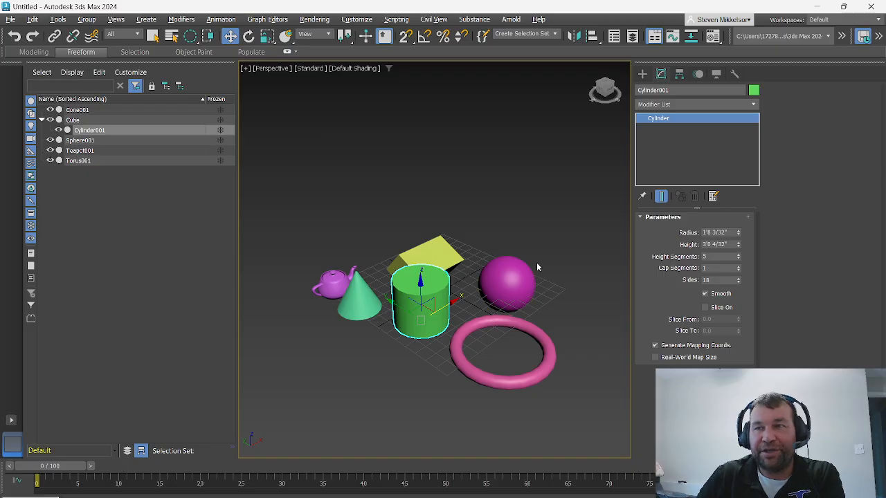
click(642, 74)
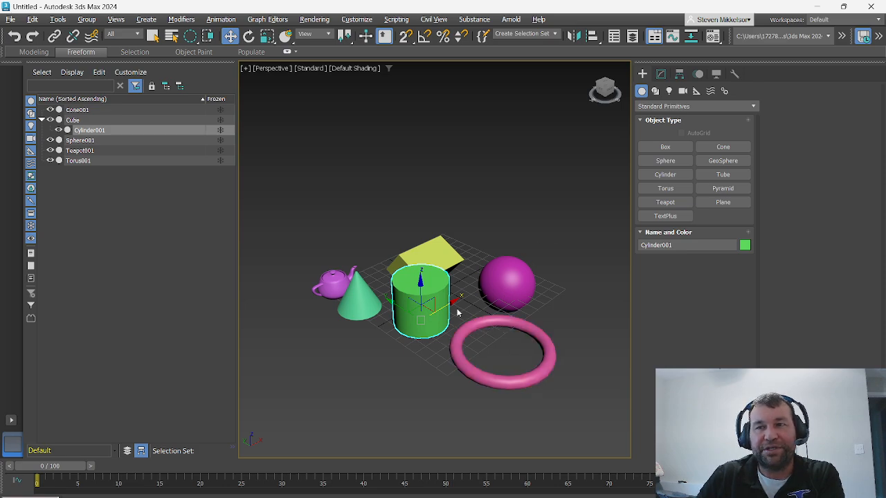
click(661, 75)
click(642, 74)
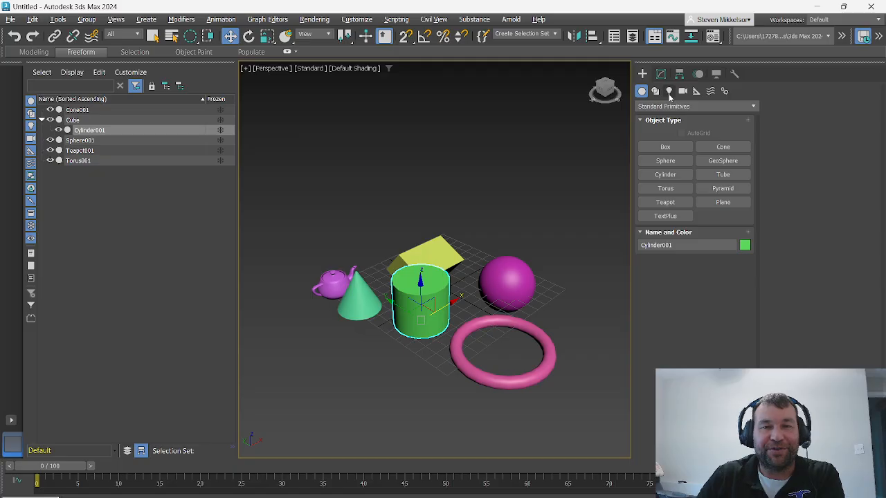
Examine the perspective viewport's shading, rendering quality and point-of-view options, keeping the current settings
click(356, 69)
click(311, 68)
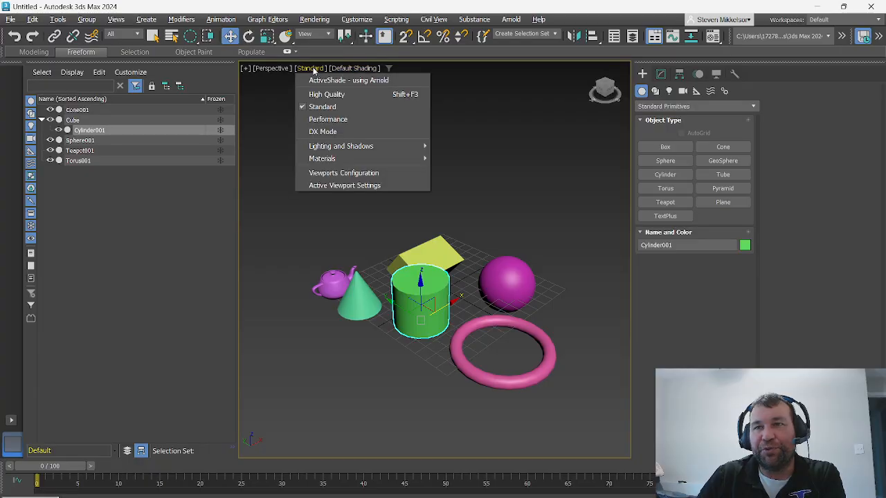
click(285, 68)
click(275, 69)
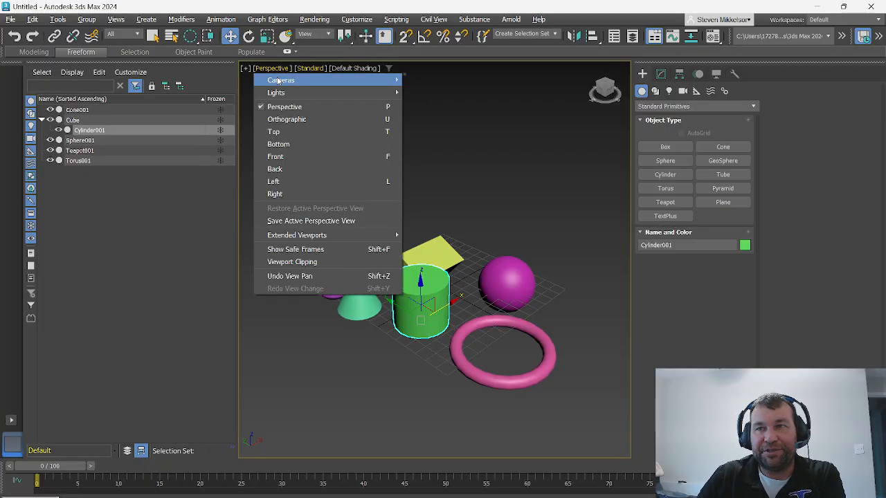
click(277, 70)
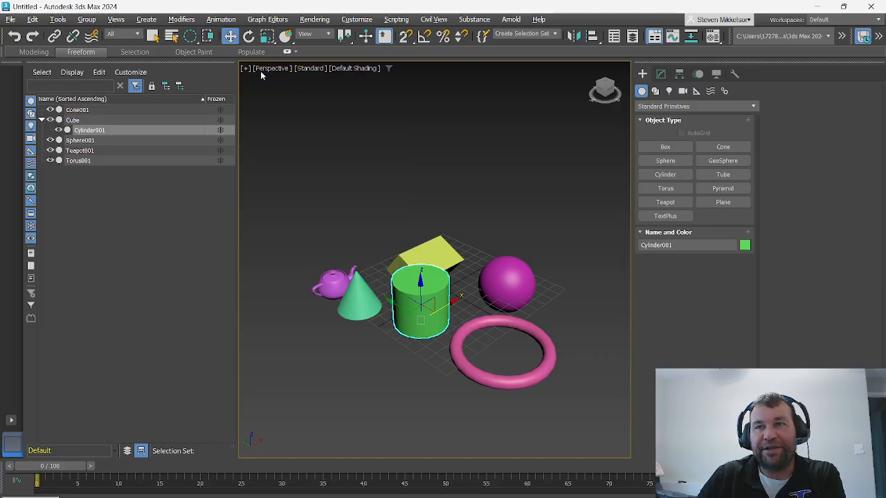